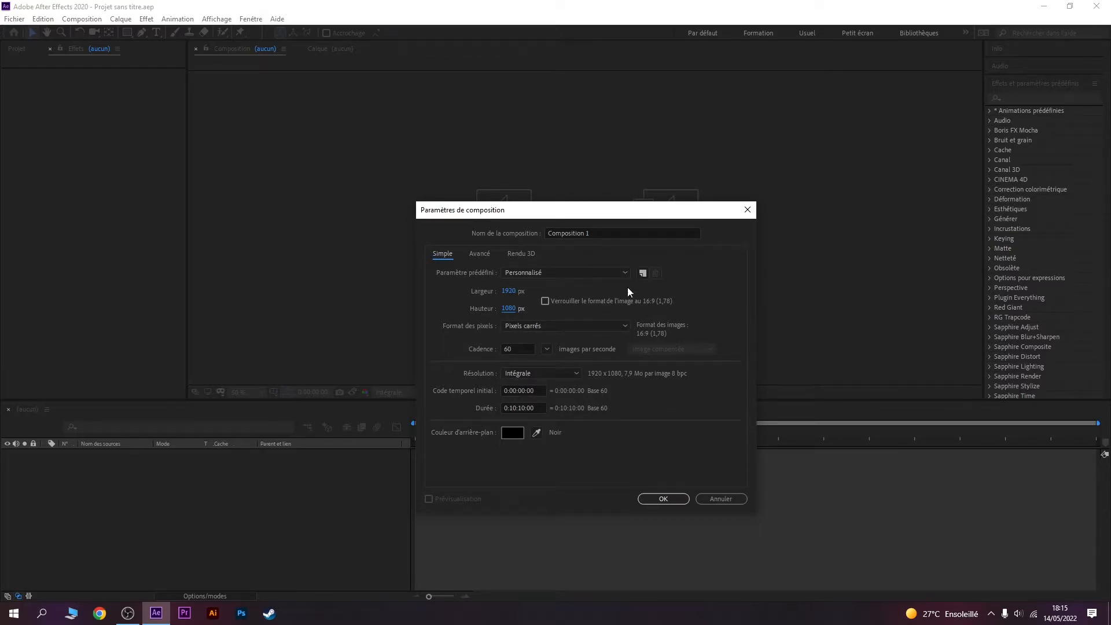
Create the new composition with its resolution set to Un demi and a duration of 0:00:10:00.
click(543, 373)
click(533, 399)
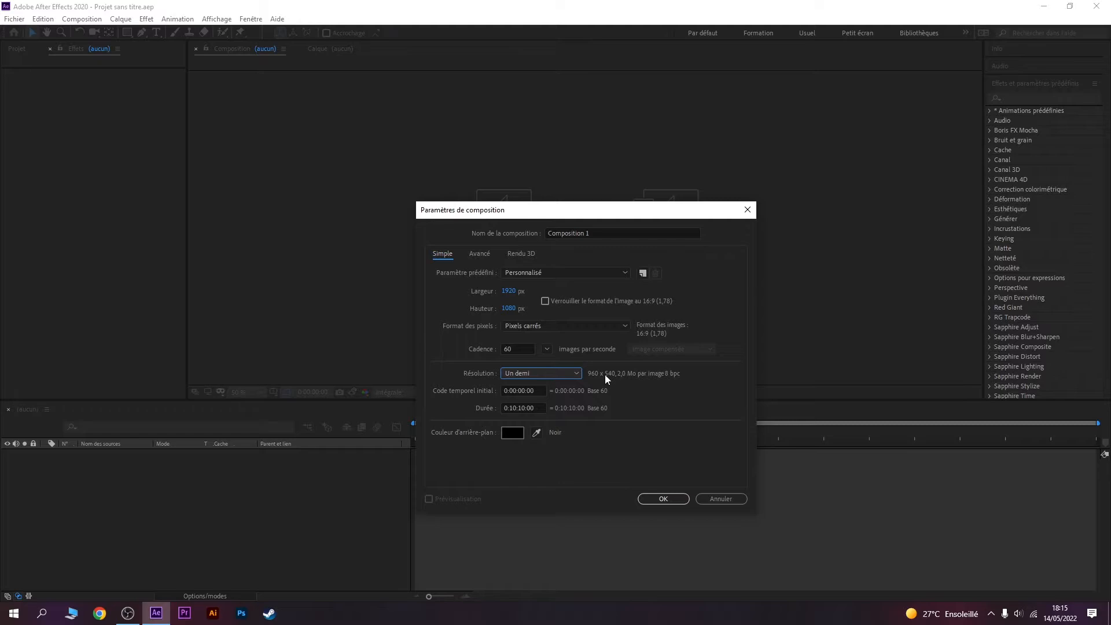
click(519, 408)
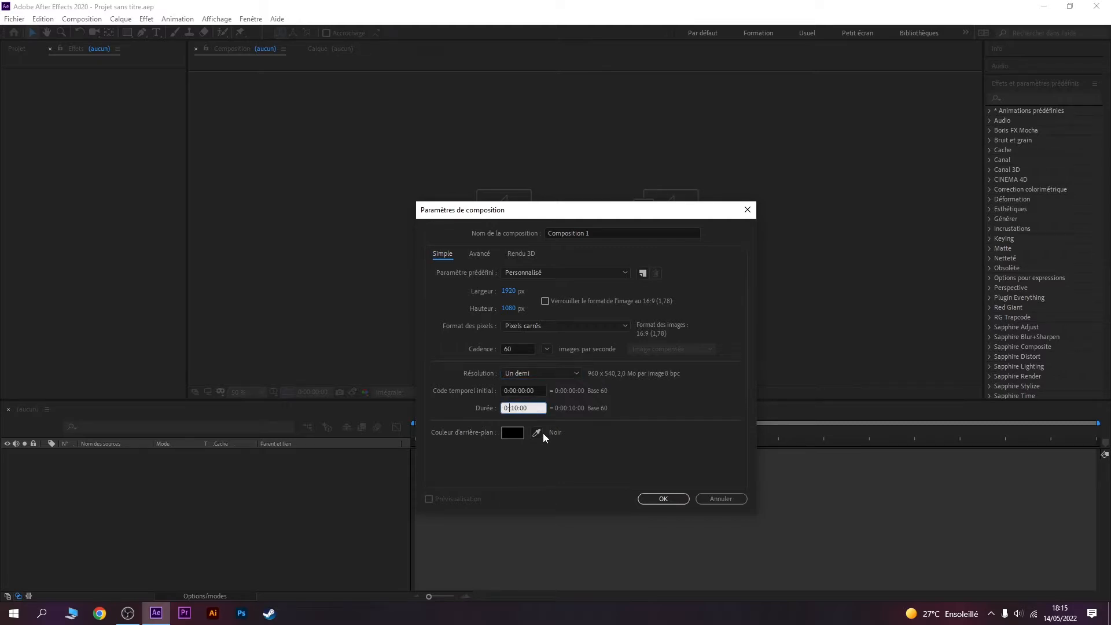
text(00:)
click(661, 498)
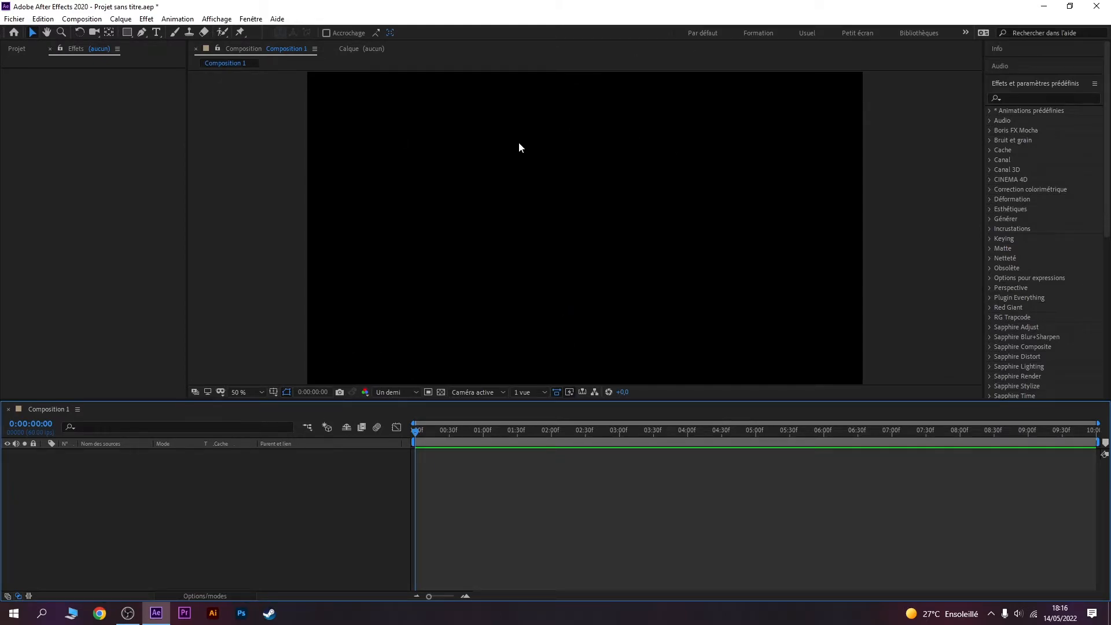
click(92, 190)
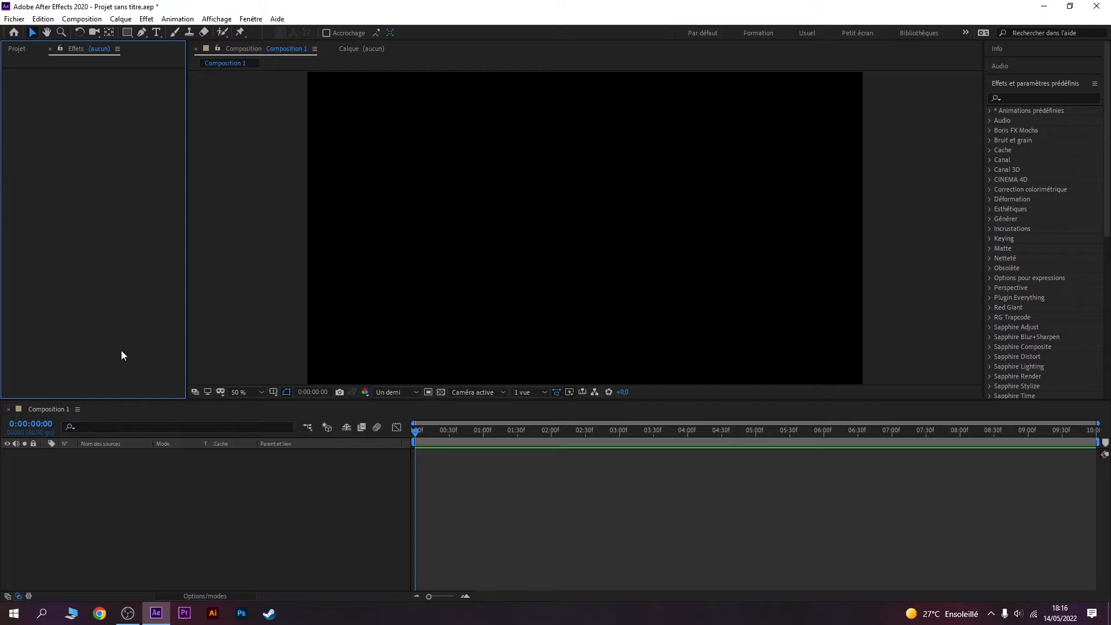
right_click(110, 463)
mouse_move(171, 468)
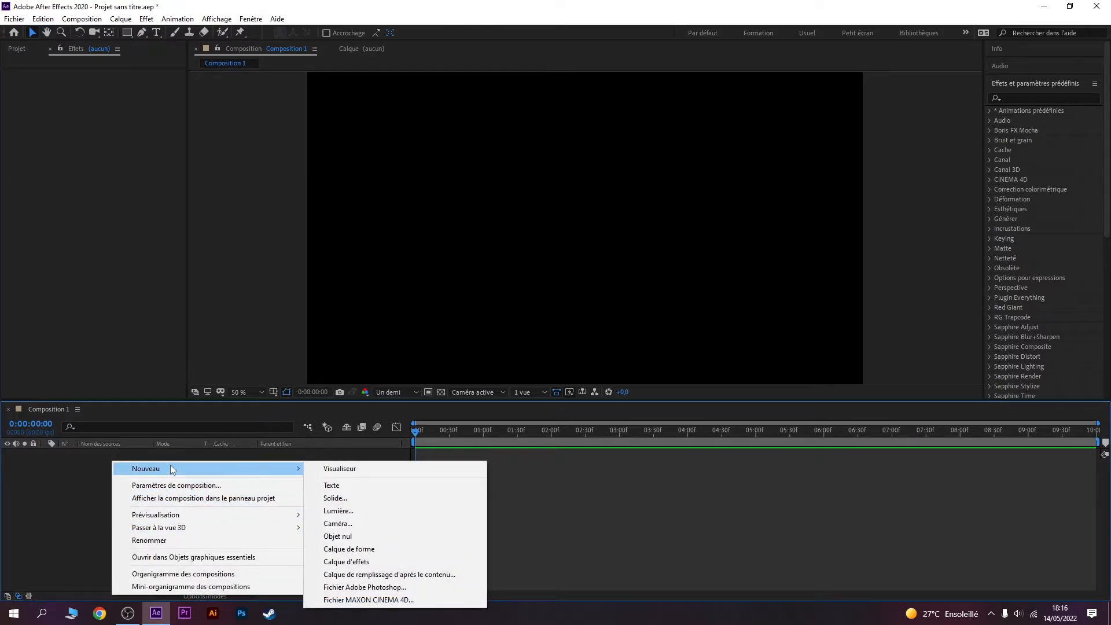
click(74, 124)
Import the image "fodn stylé .png" into the project and add it as a layer in Composition 1.
click(15, 49)
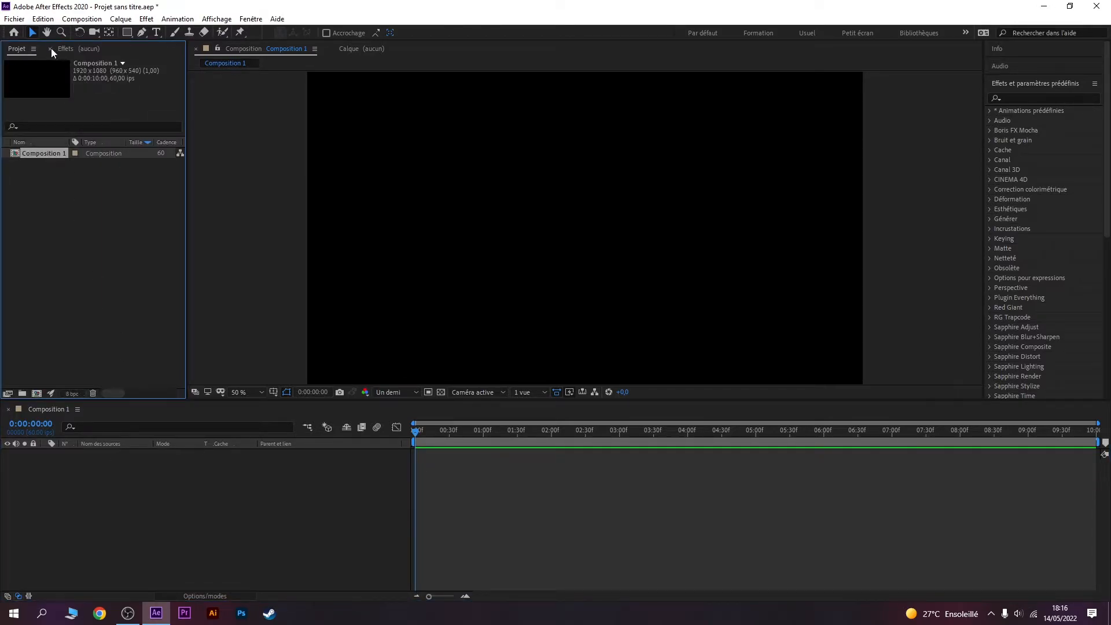
right_click(43, 236)
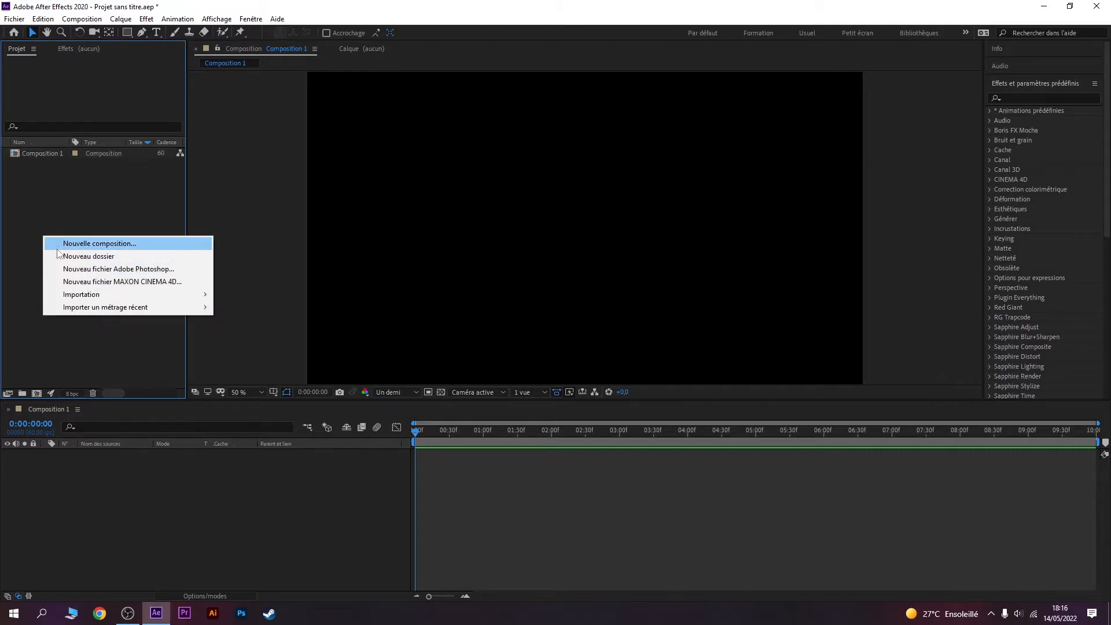
mouse_move(174, 294)
click(280, 296)
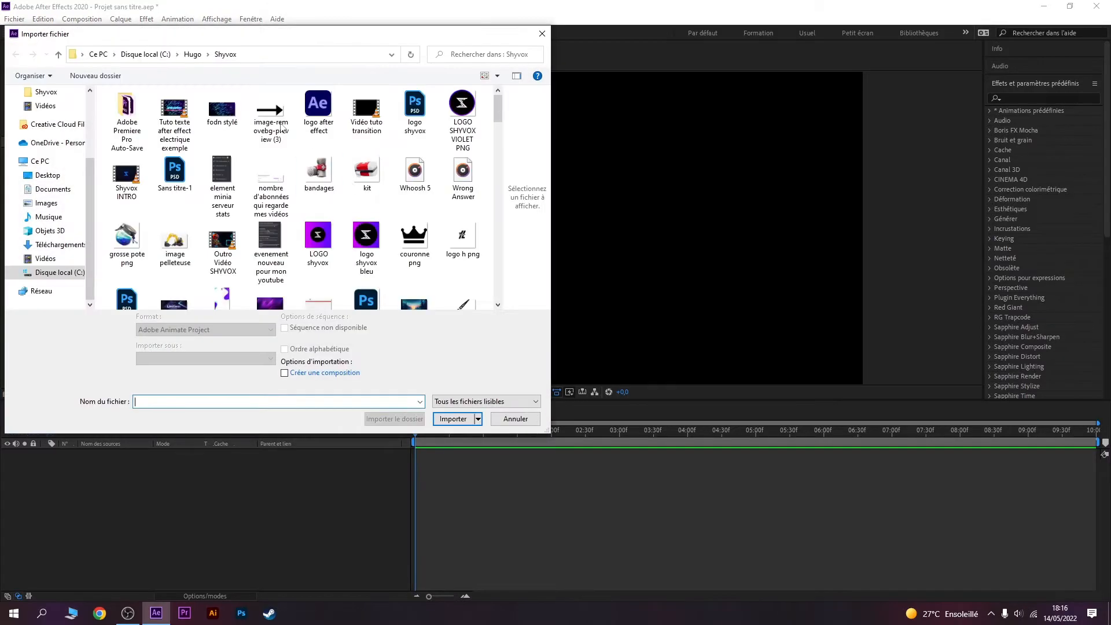
click(223, 110)
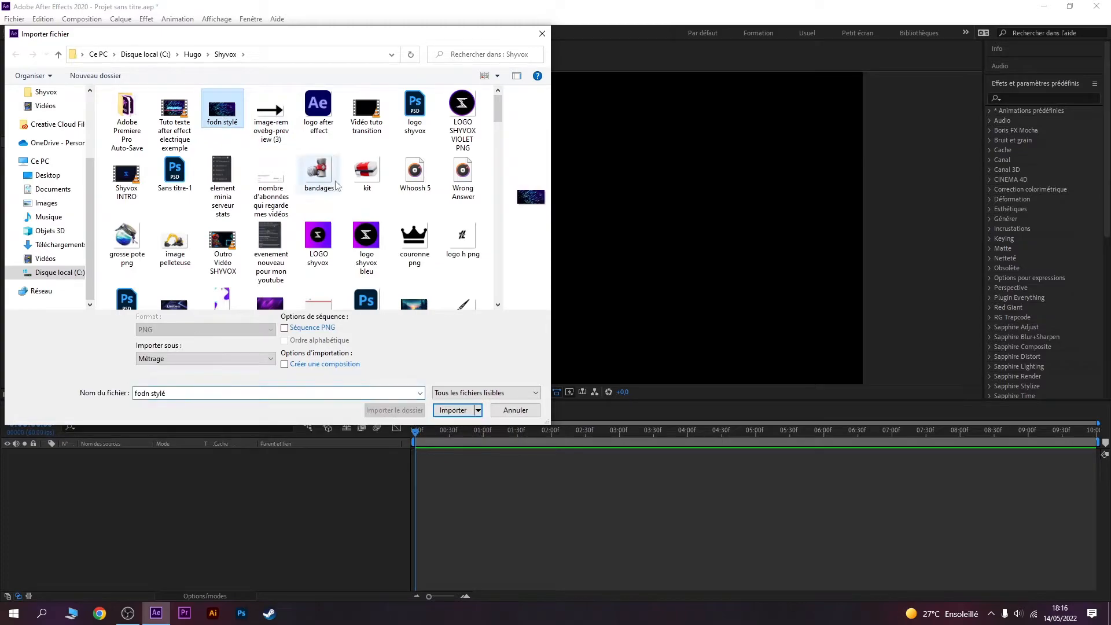
click(453, 417)
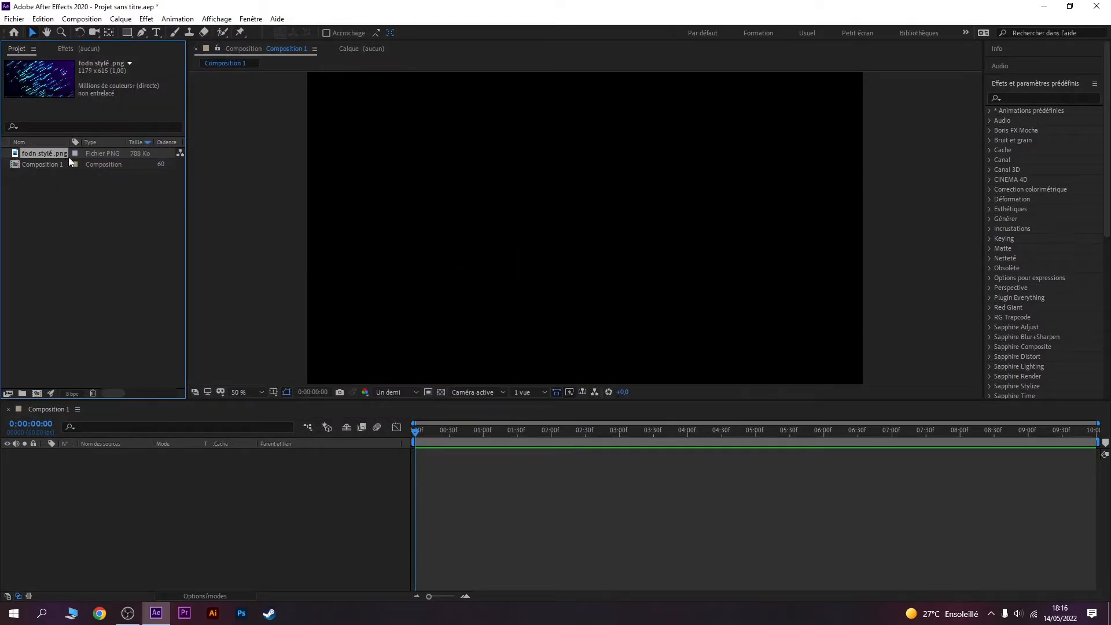
drag(56, 154, 197, 466)
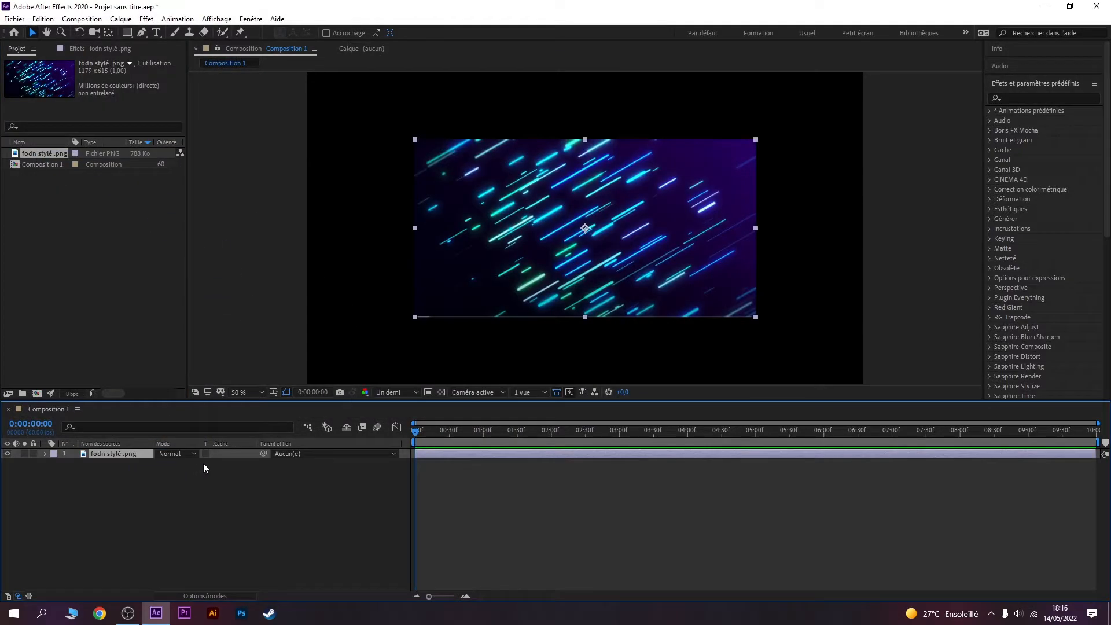
Enlarge the background image to cover the whole composition frame and set the preview resolution to Intégrale.
drag(755, 320, 865, 387)
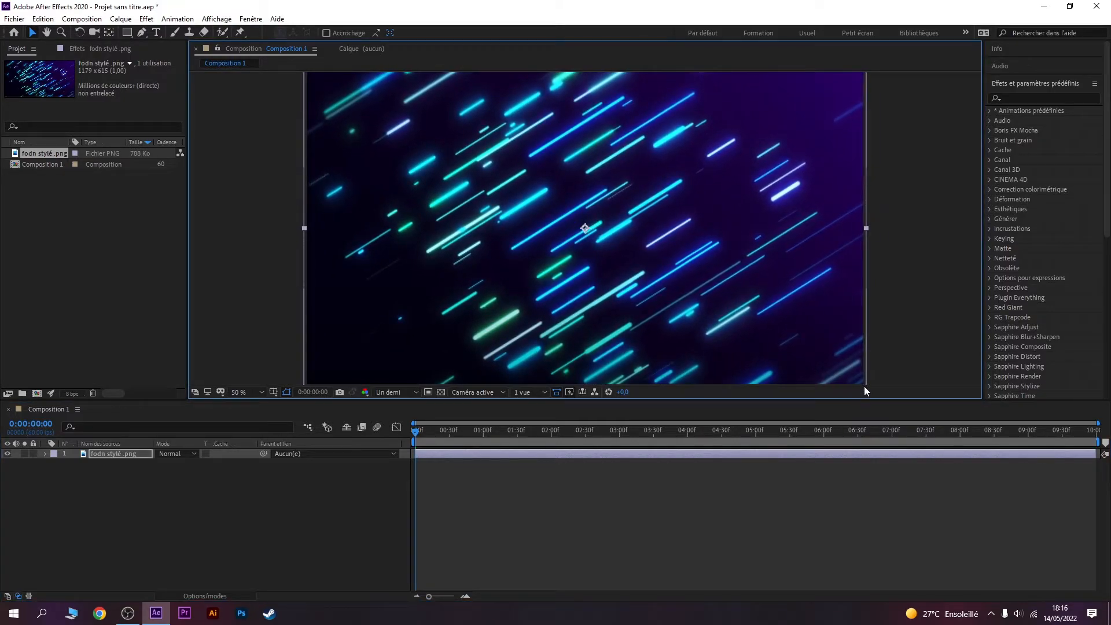
click(929, 274)
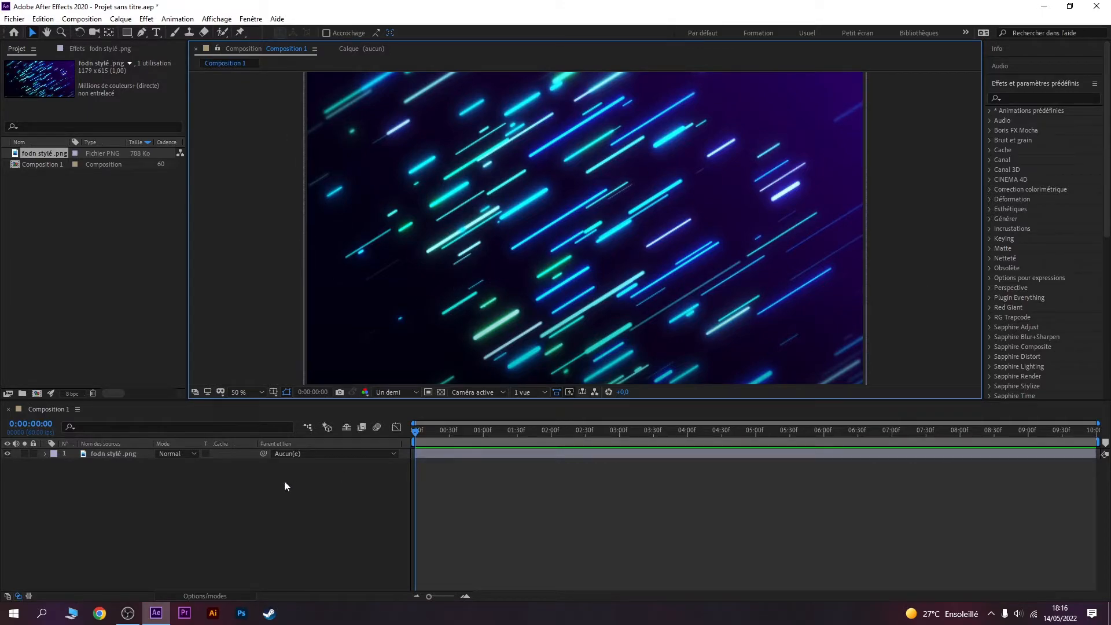
click(386, 393)
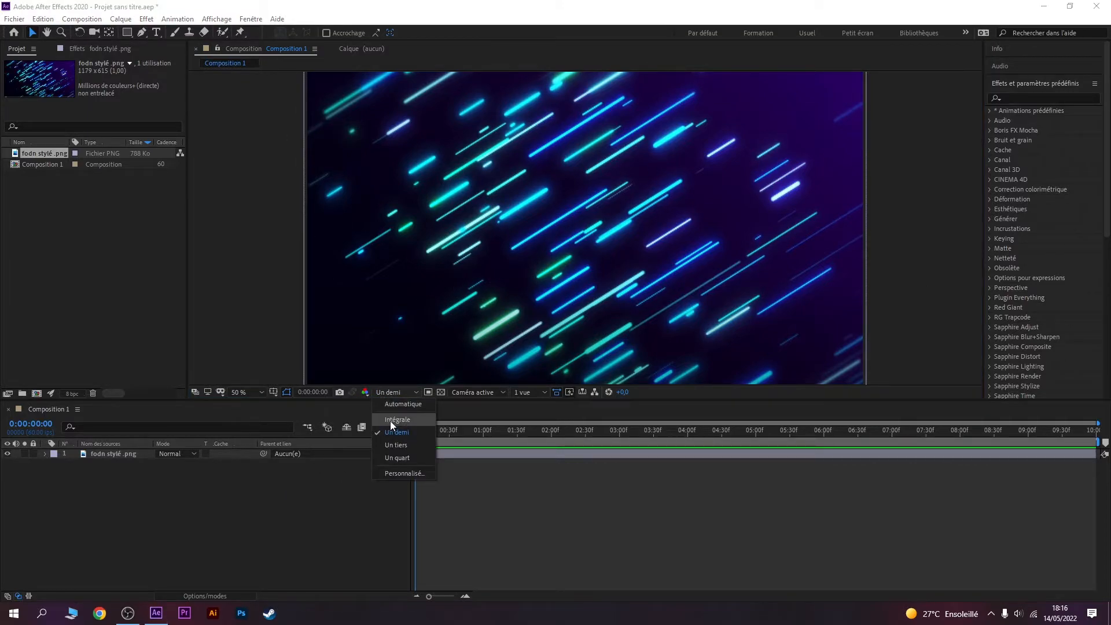
click(390, 421)
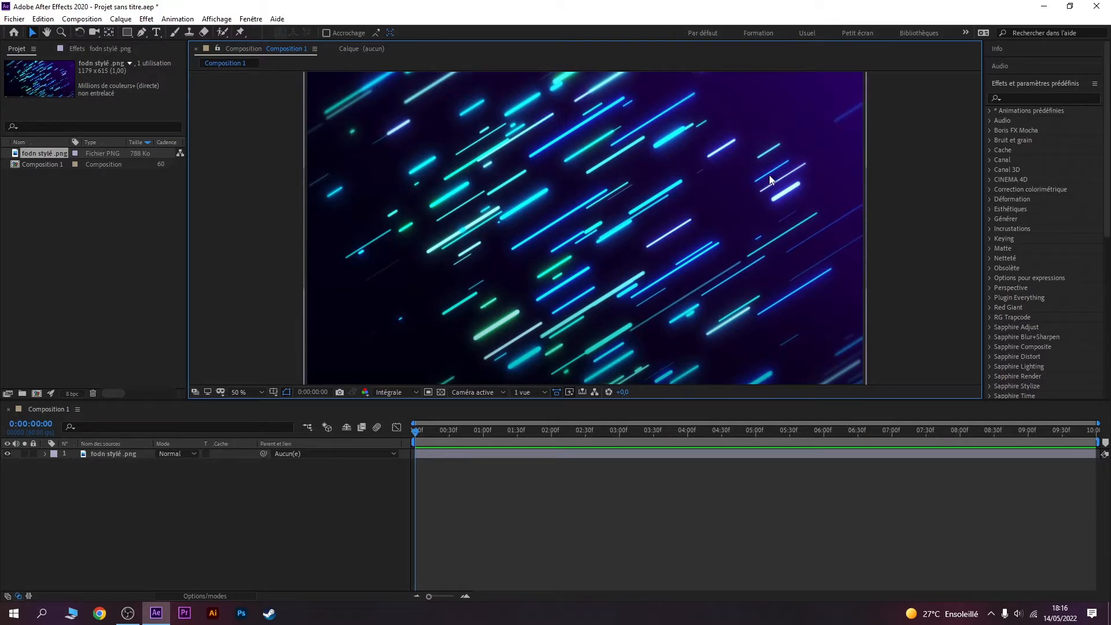
Add a text layer reading "ANIMATION" over the background and set its font size to 150 px.
click(156, 31)
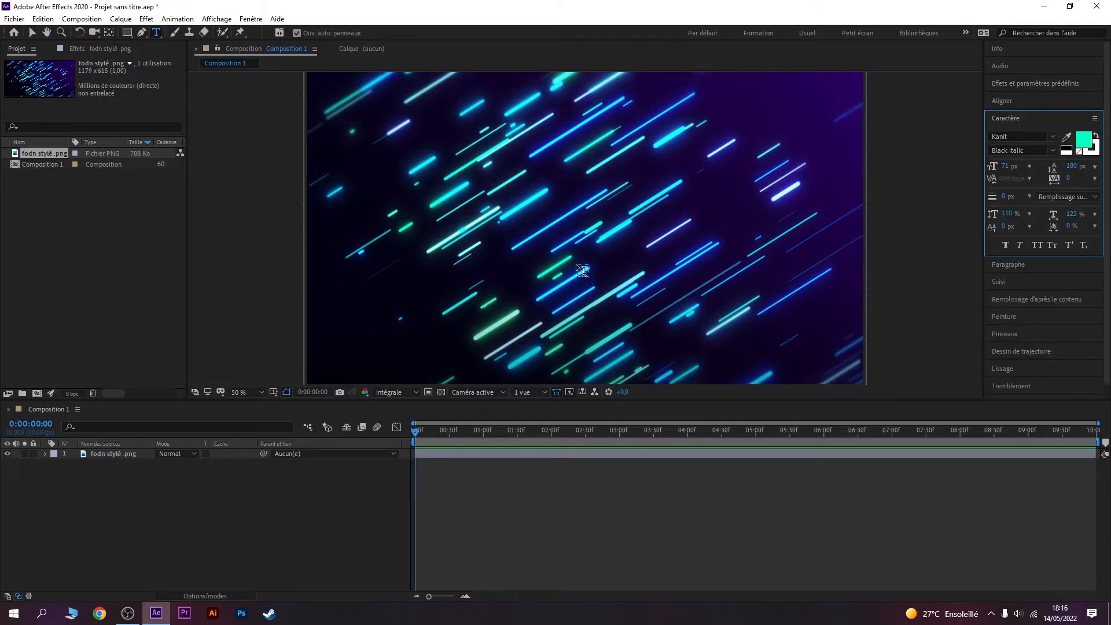
click(559, 229)
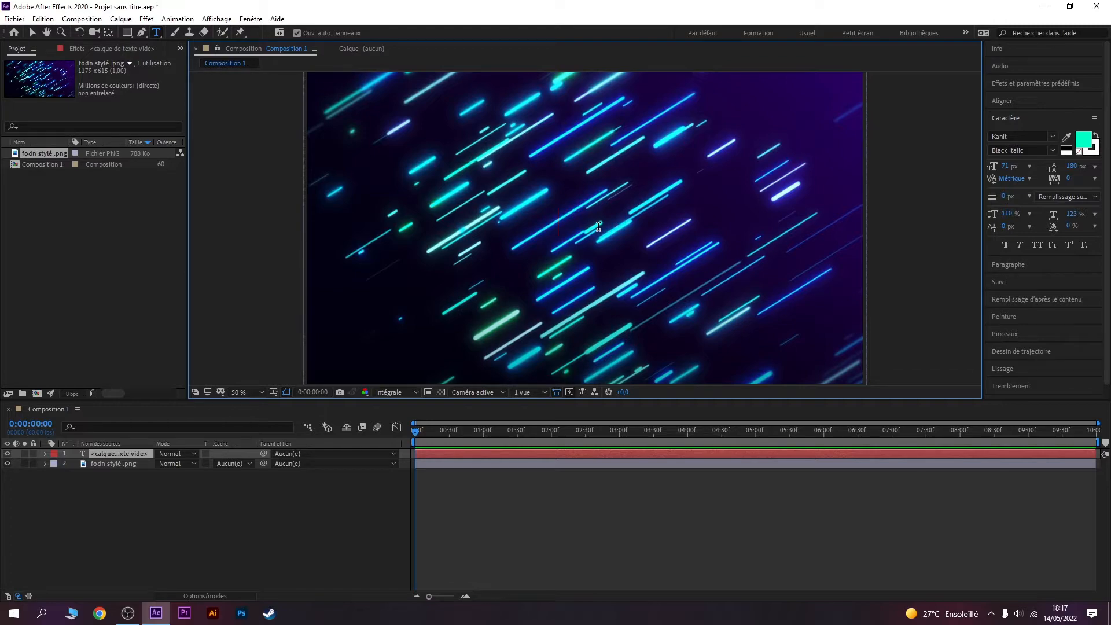
text(ANIMA)
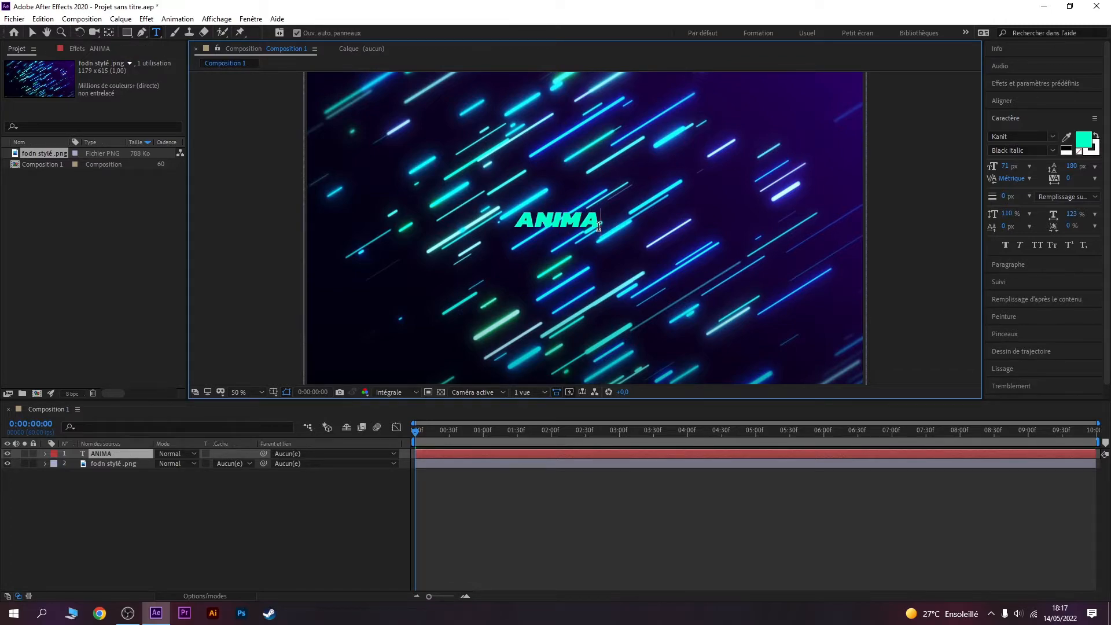
text(TION)
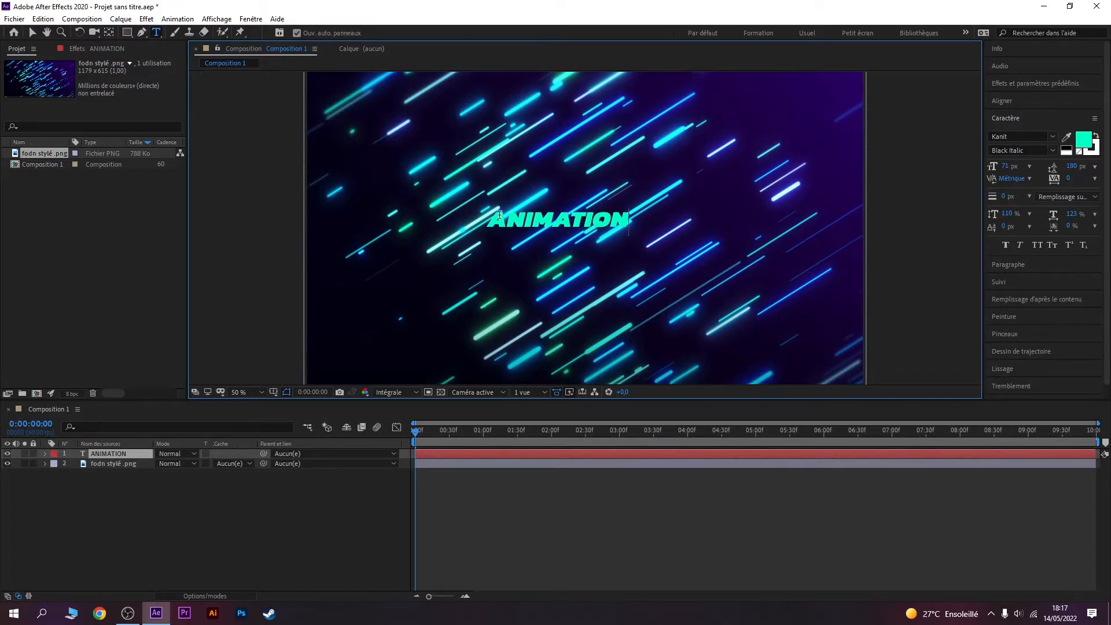
drag(488, 215, 657, 215)
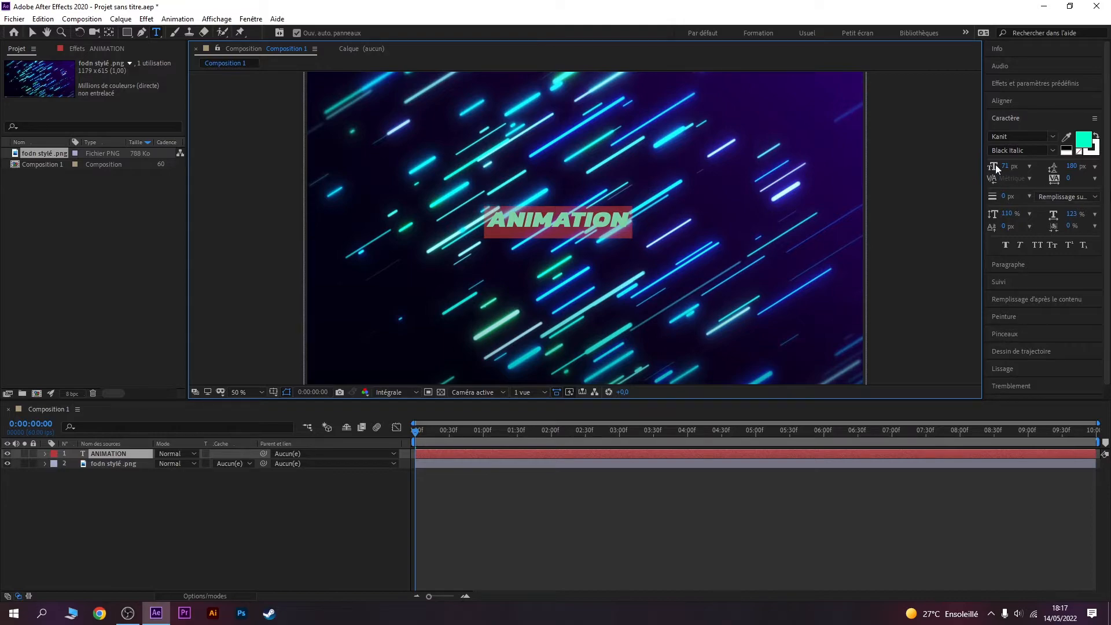
drag(1005, 166, 1051, 167)
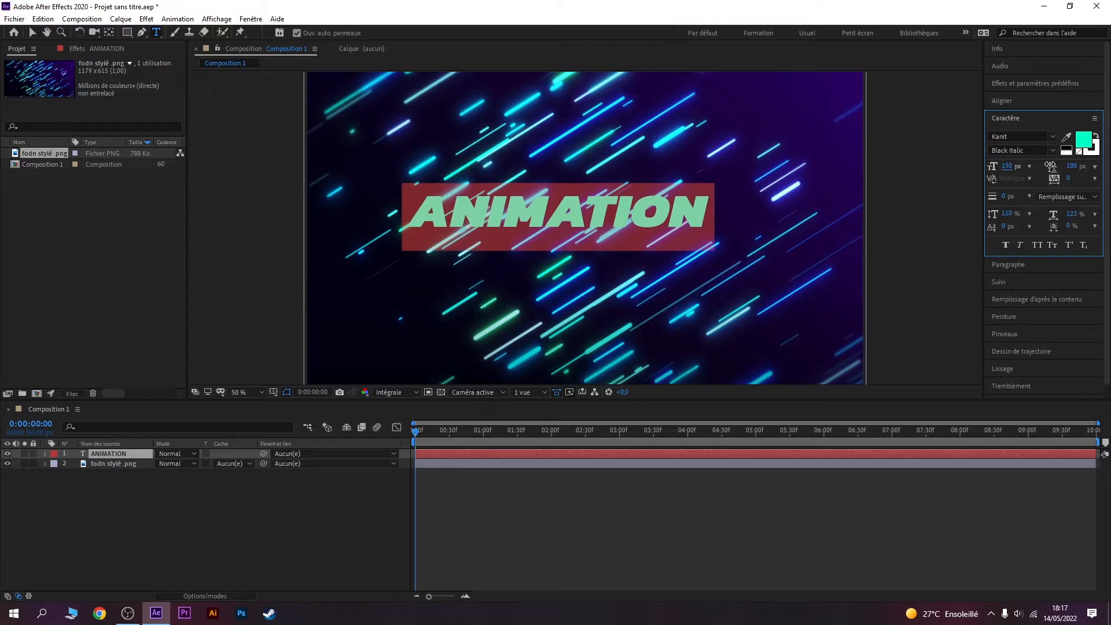
Centre the ANIMATION text horizontally and vertically in the composition, and return to the Selection tool.
click(1004, 100)
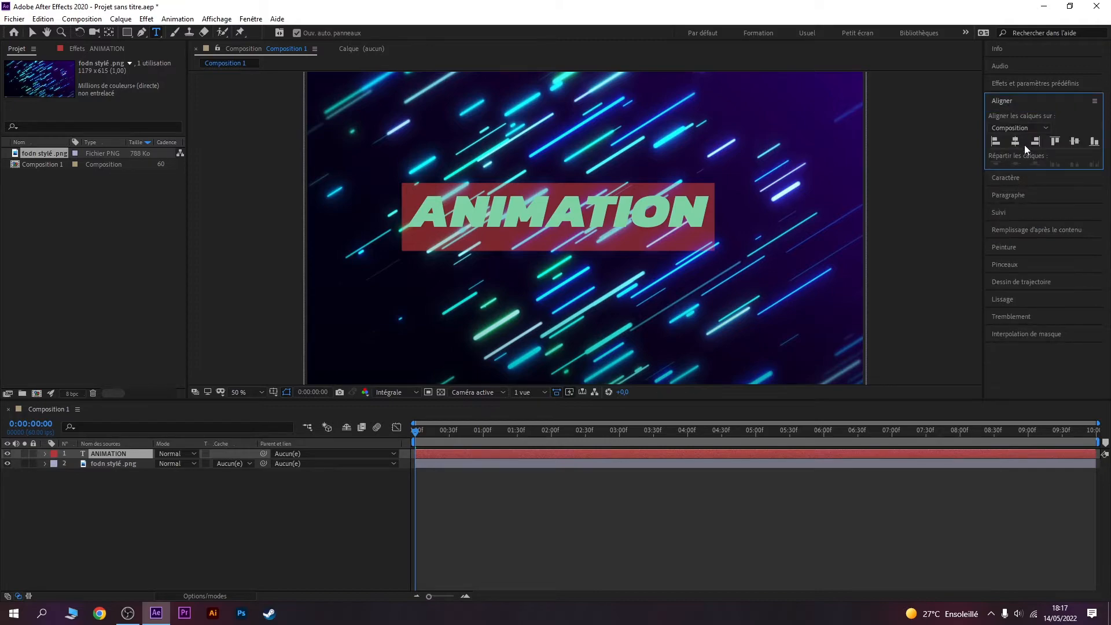
click(1015, 142)
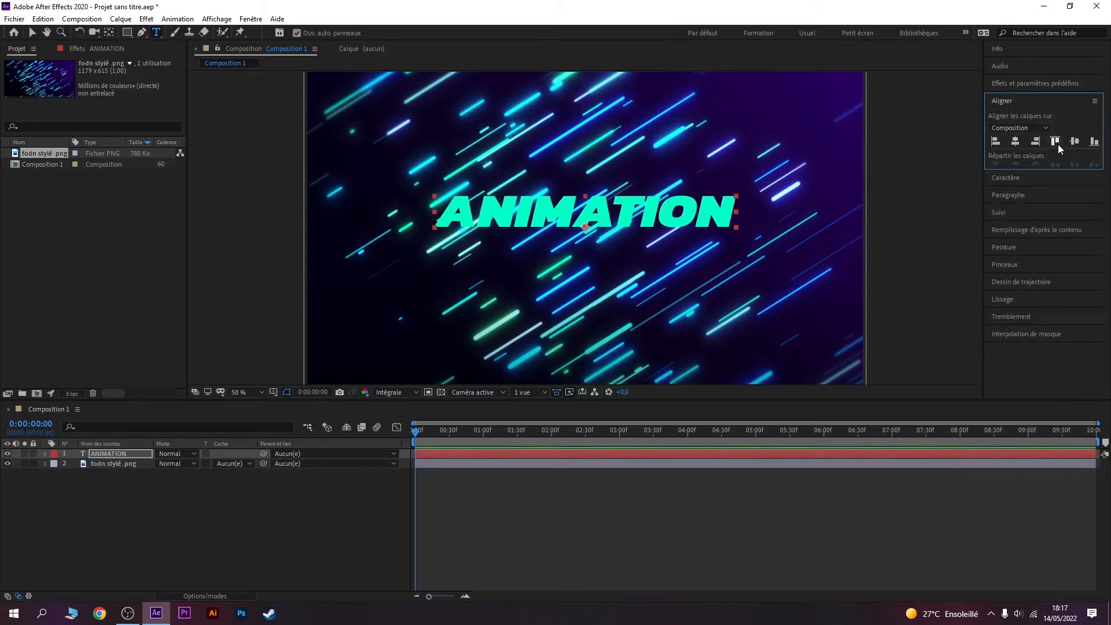
click(1075, 142)
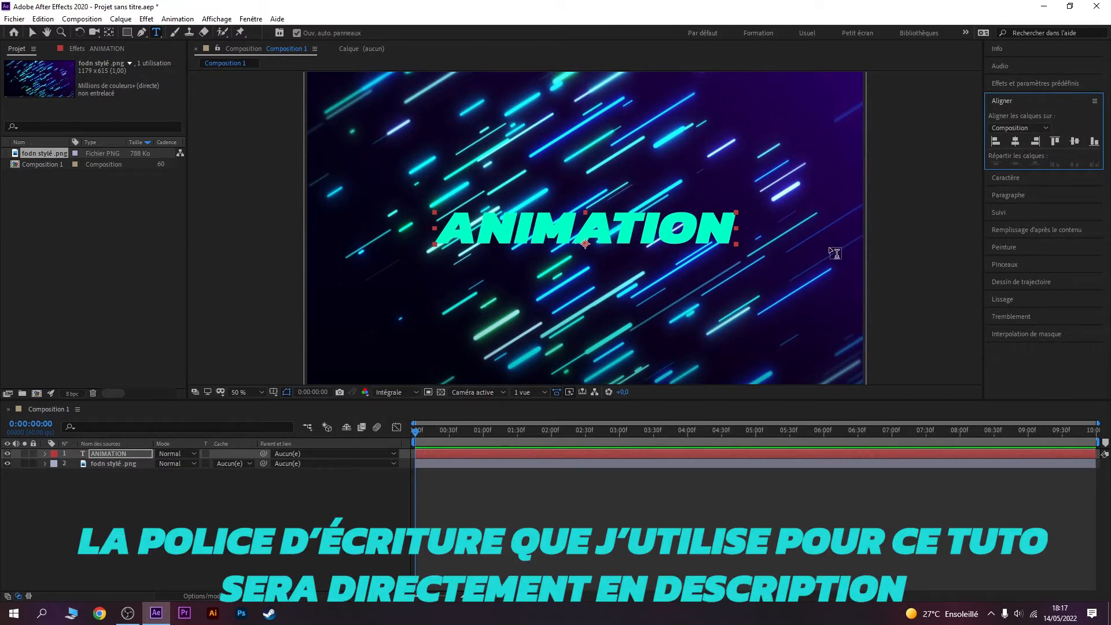
click(33, 32)
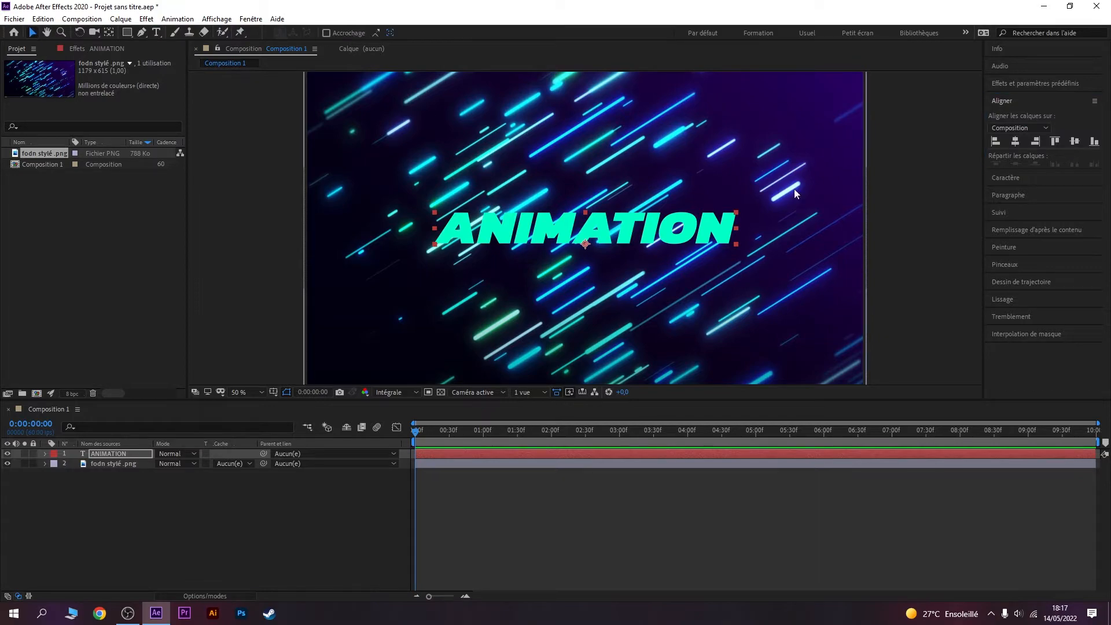
Create masks from the ANIMATION text layer.
click(130, 454)
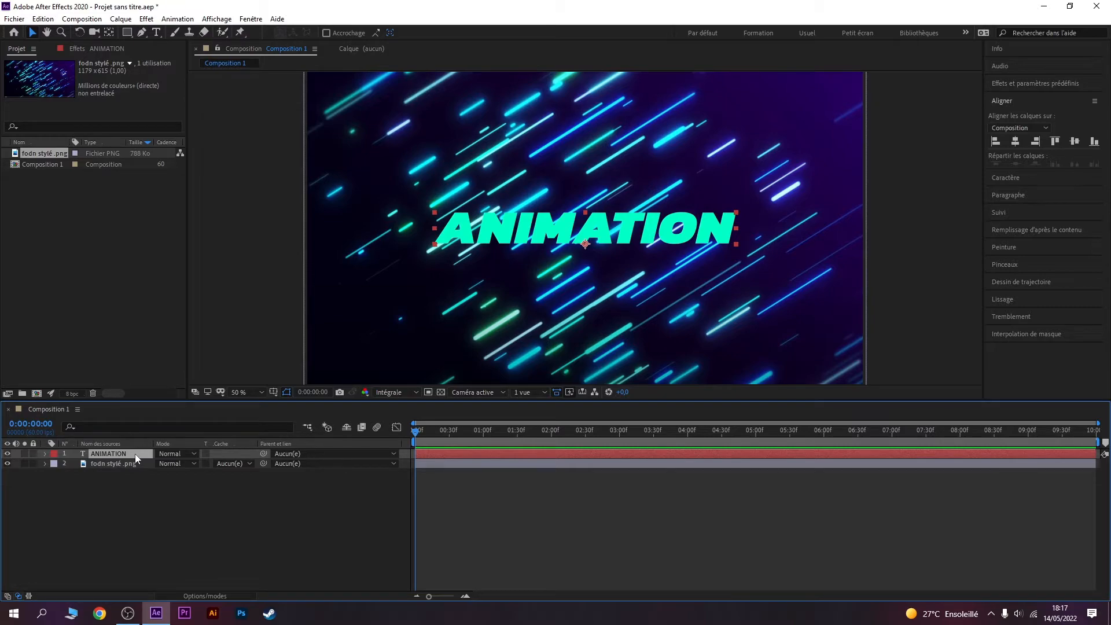
right_click(134, 454)
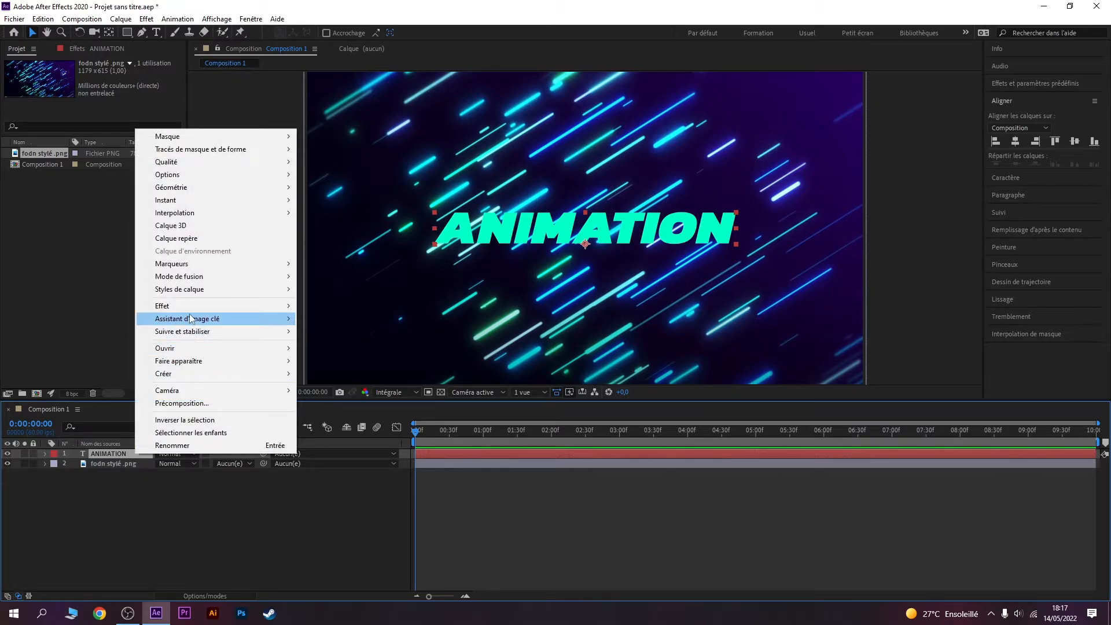
mouse_move(171, 376)
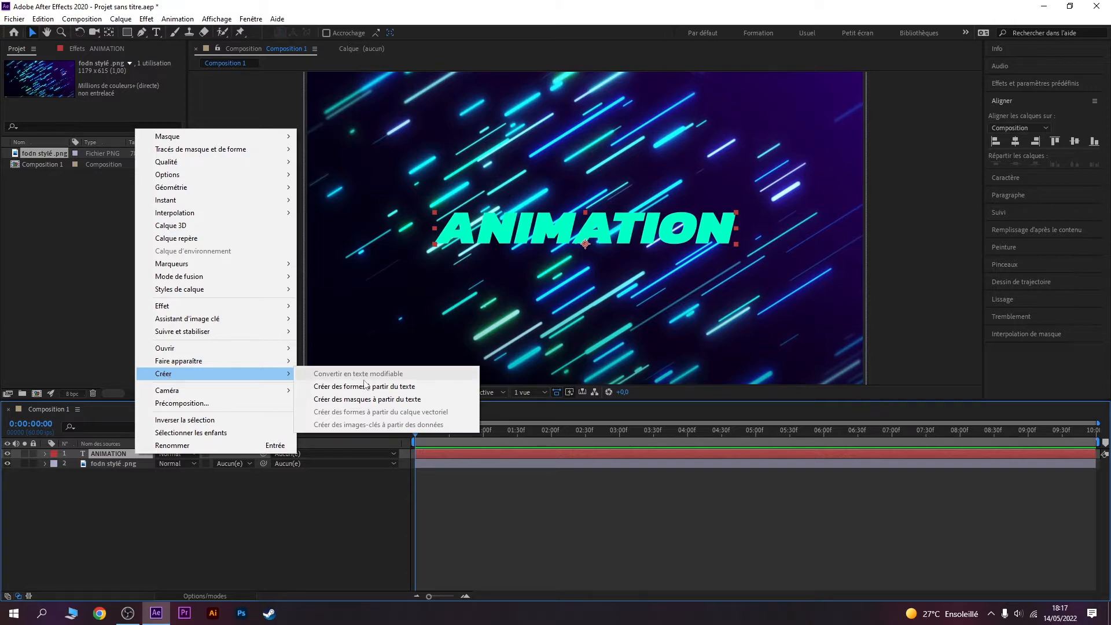
click(426, 403)
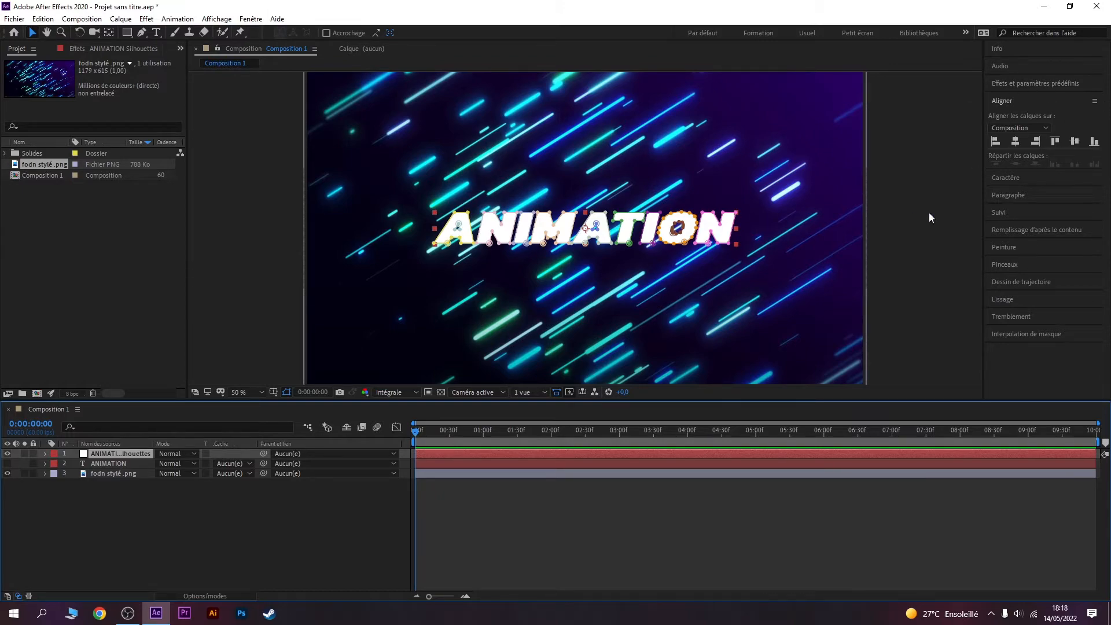
Find the Saber effect from Video Copilot and apply it to the ANIMATION Silhouettes layer.
click(1061, 82)
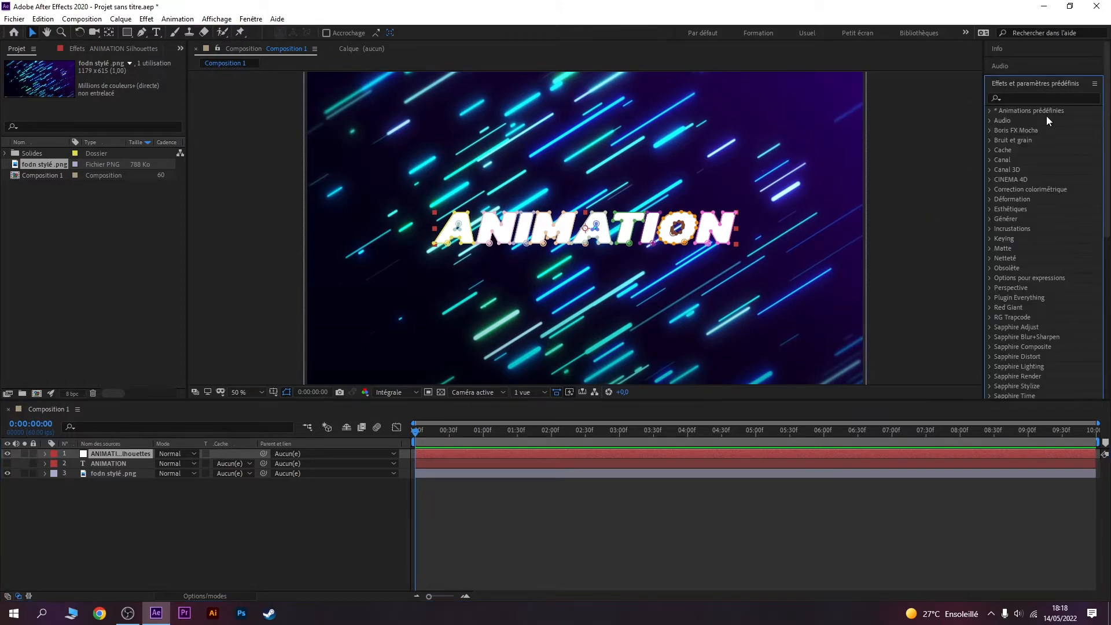
click(1028, 98)
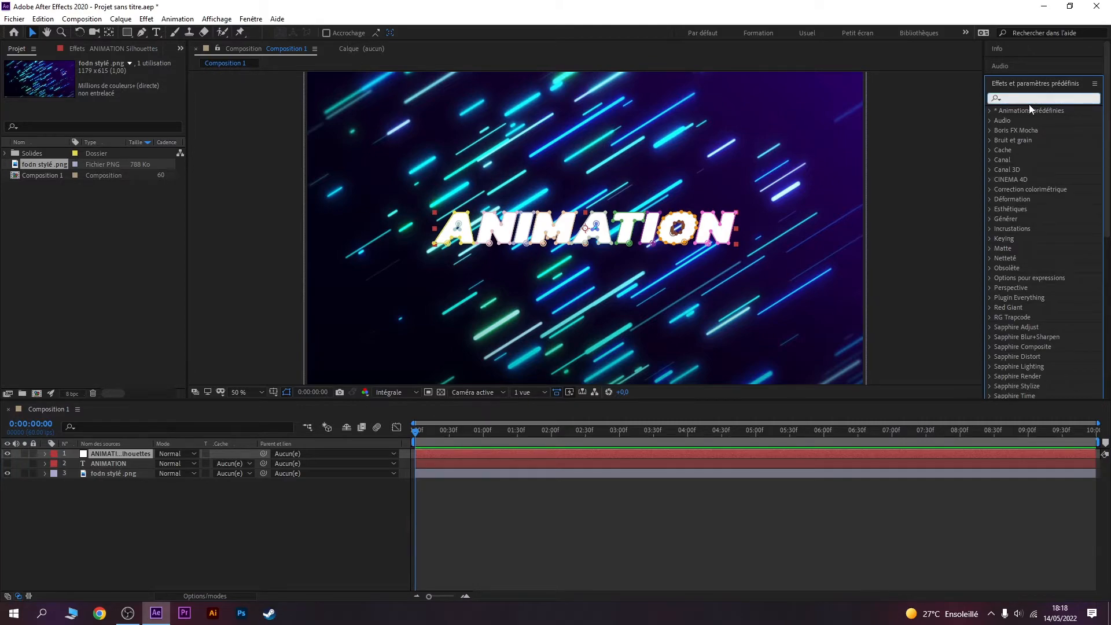
text(saber)
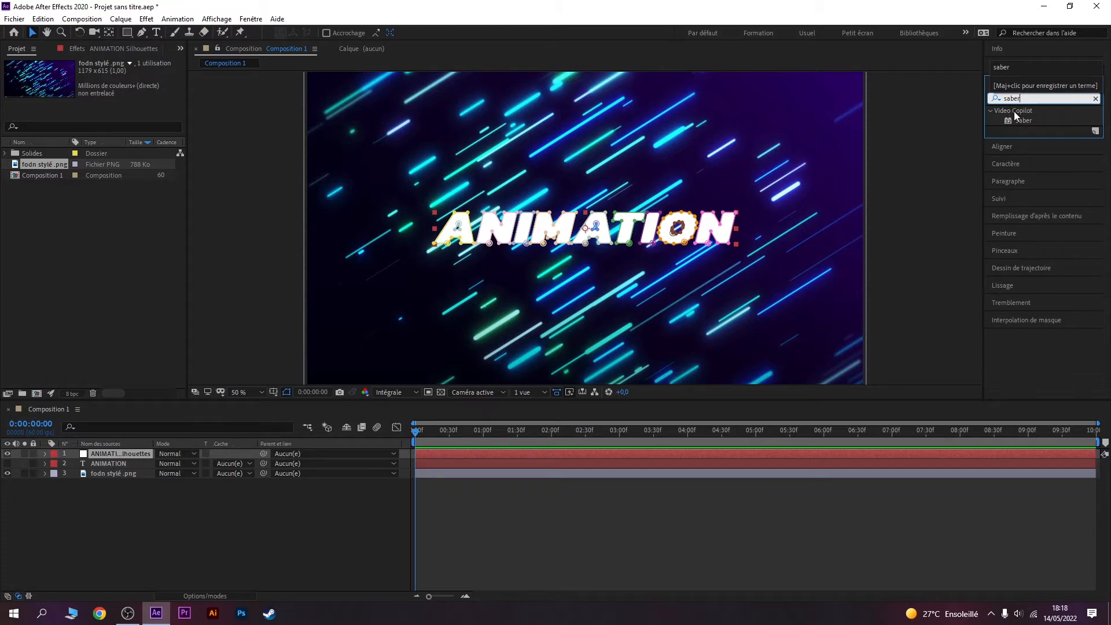
drag(1023, 120, 128, 452)
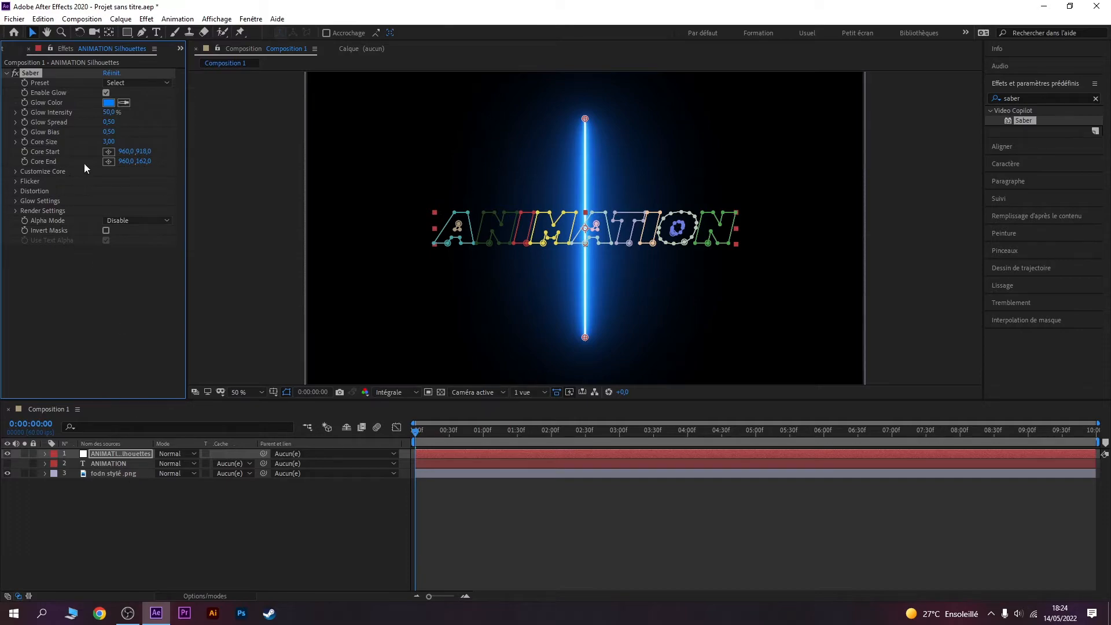
Set the Saber core type to Text Layer and choose the ANIMATION text layer as its source.
click(16, 172)
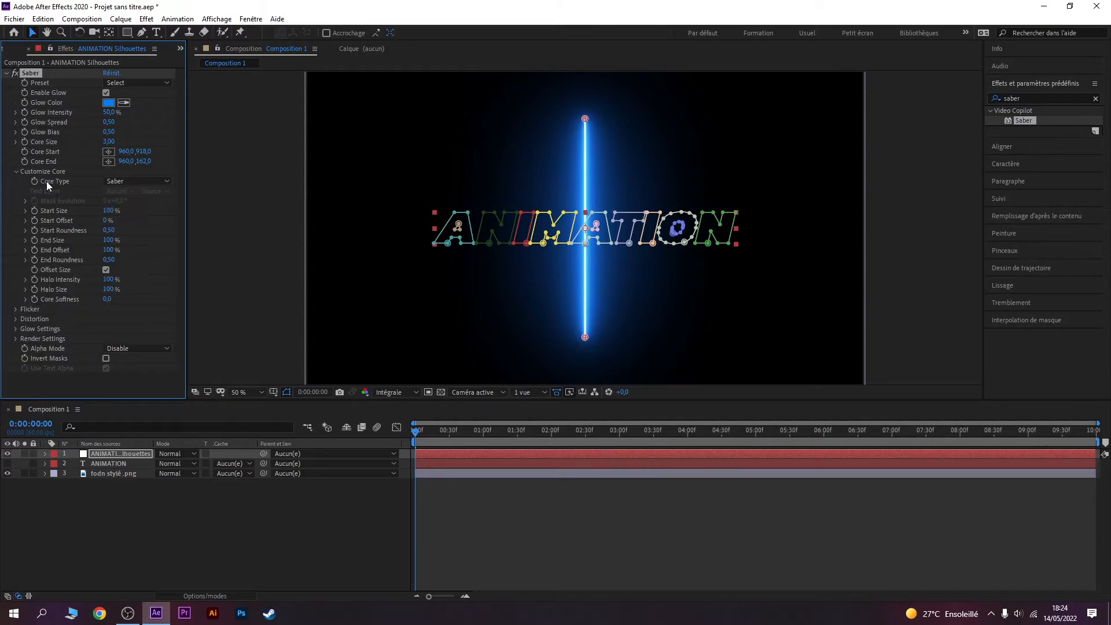
click(120, 183)
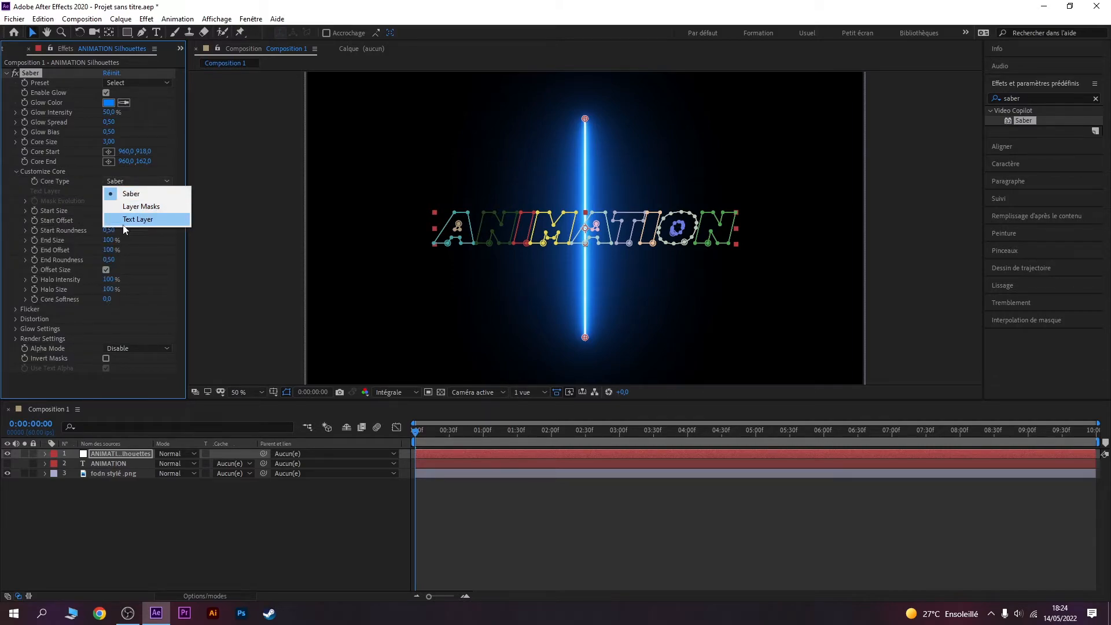
click(155, 221)
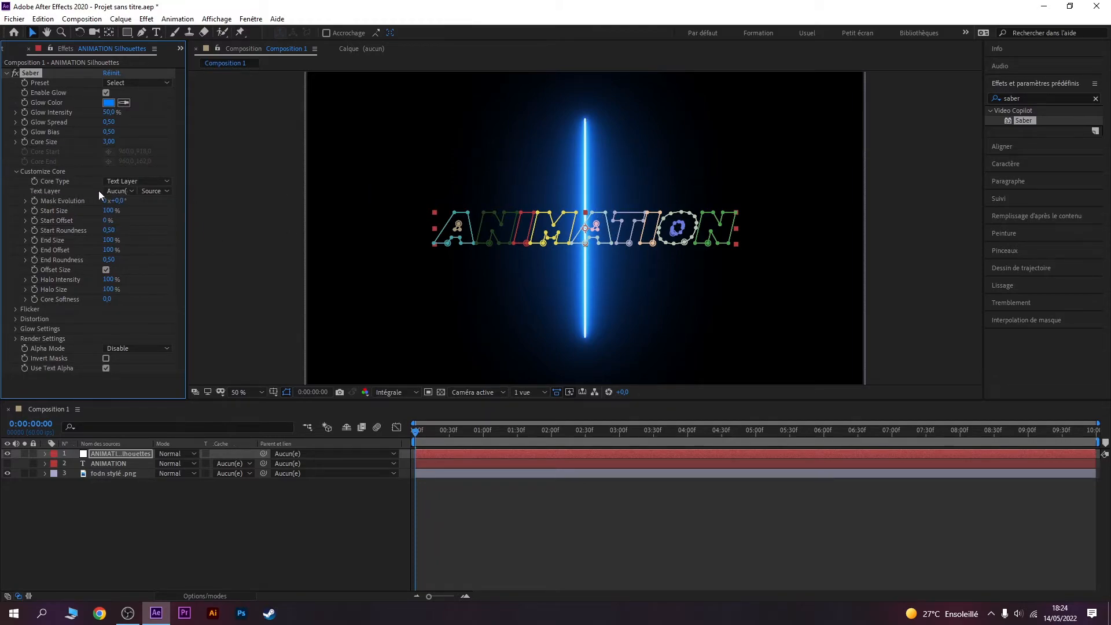
click(120, 191)
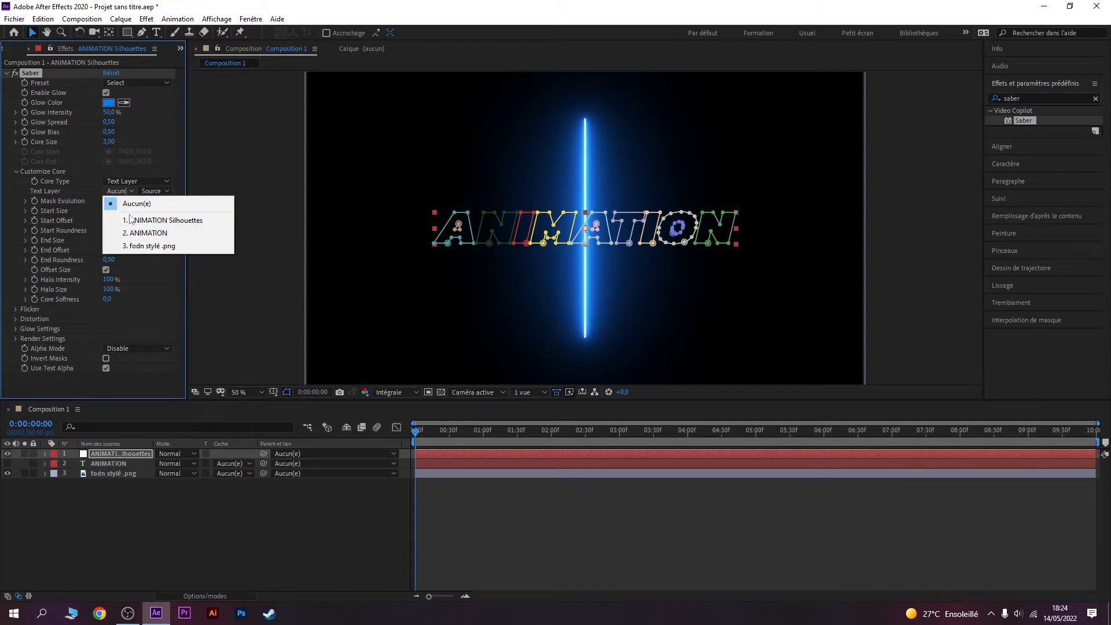
click(177, 234)
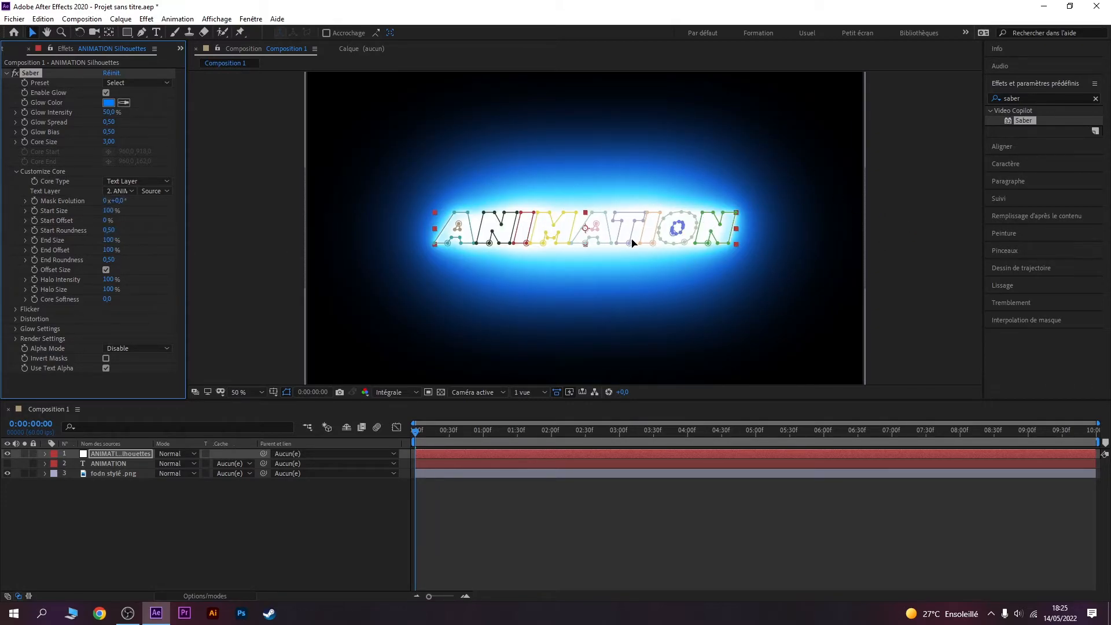
Reduce the Saber glow intensity to 25 %.
drag(107, 112, 92, 110)
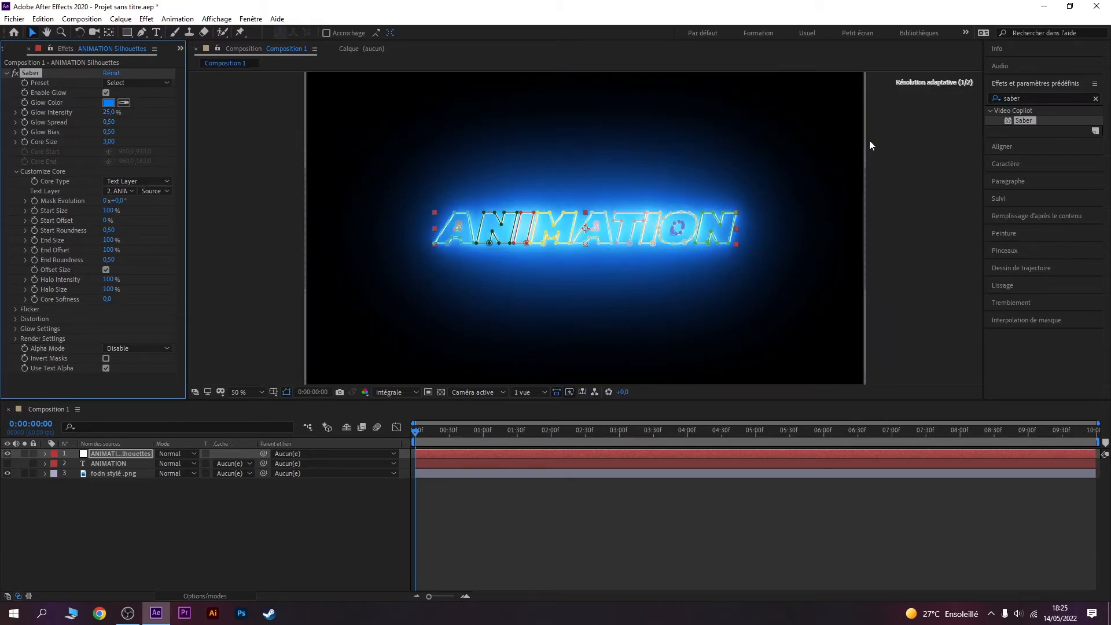
click(900, 155)
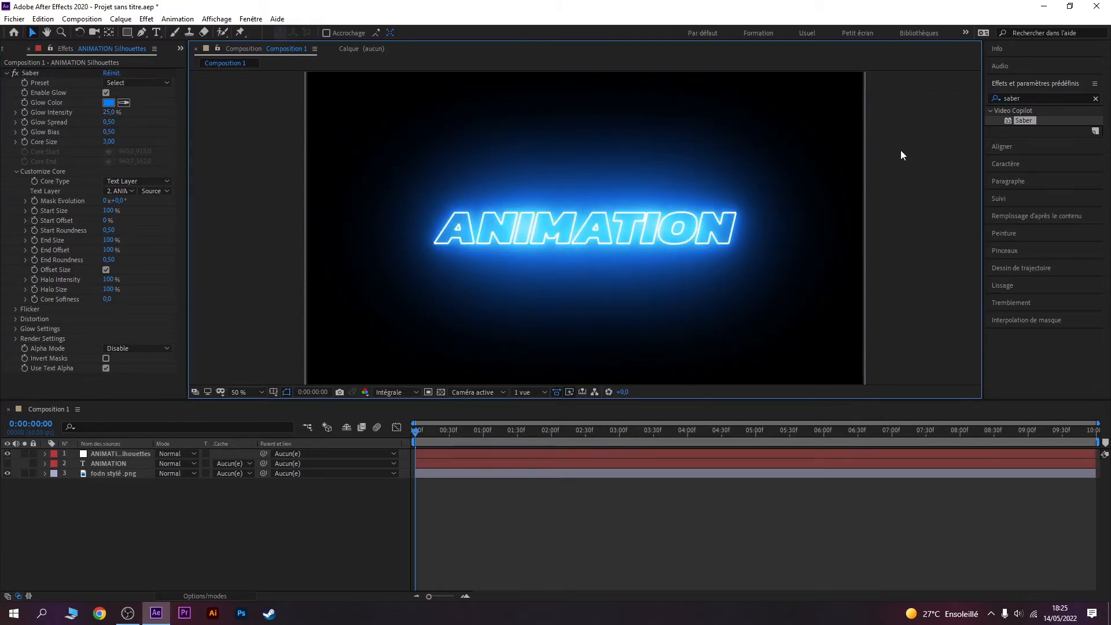
click(110, 111)
mouse_move(111, 111)
mouse_down()
mouse_move(123, 112)
mouse_move(111, 112)
mouse_up()
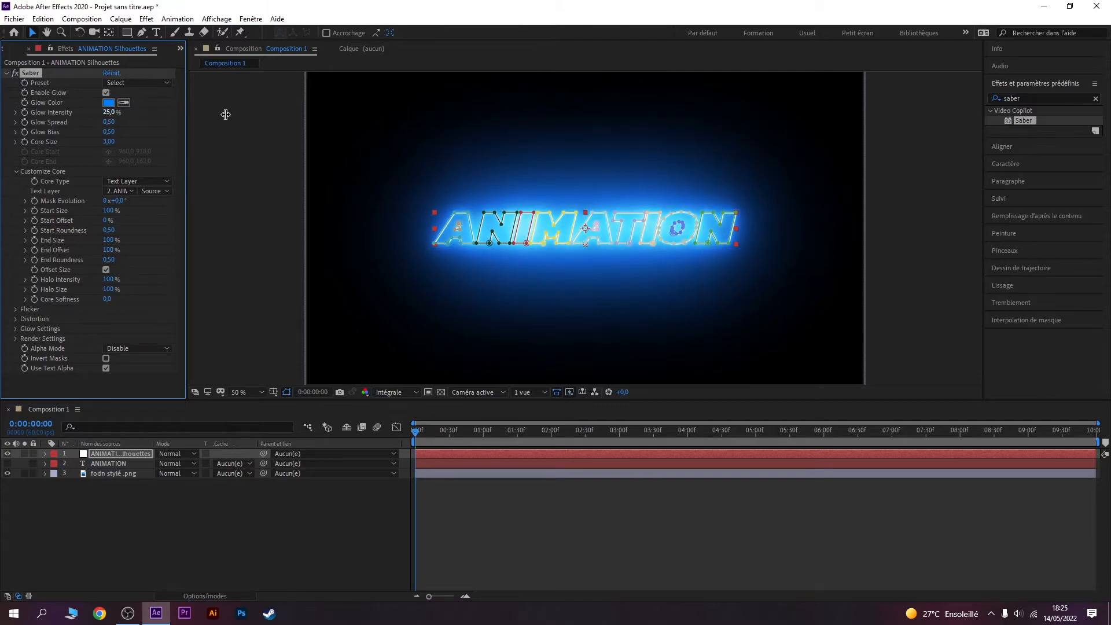
Apply the Electric preset to the Saber effect and deselect the layer to view the glow.
click(133, 83)
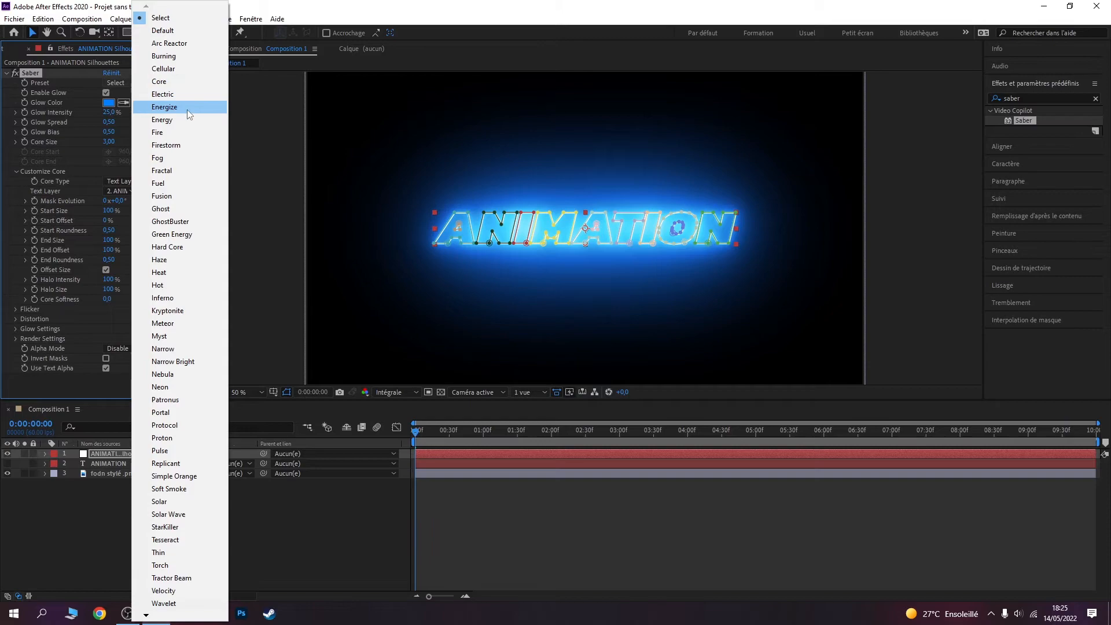
click(184, 94)
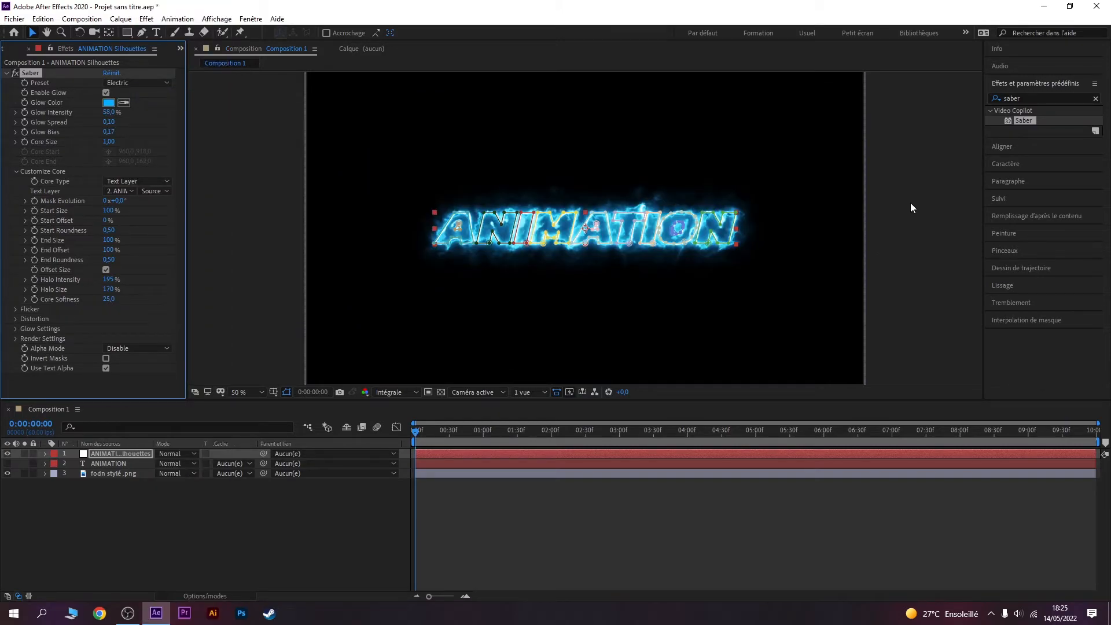
click(911, 204)
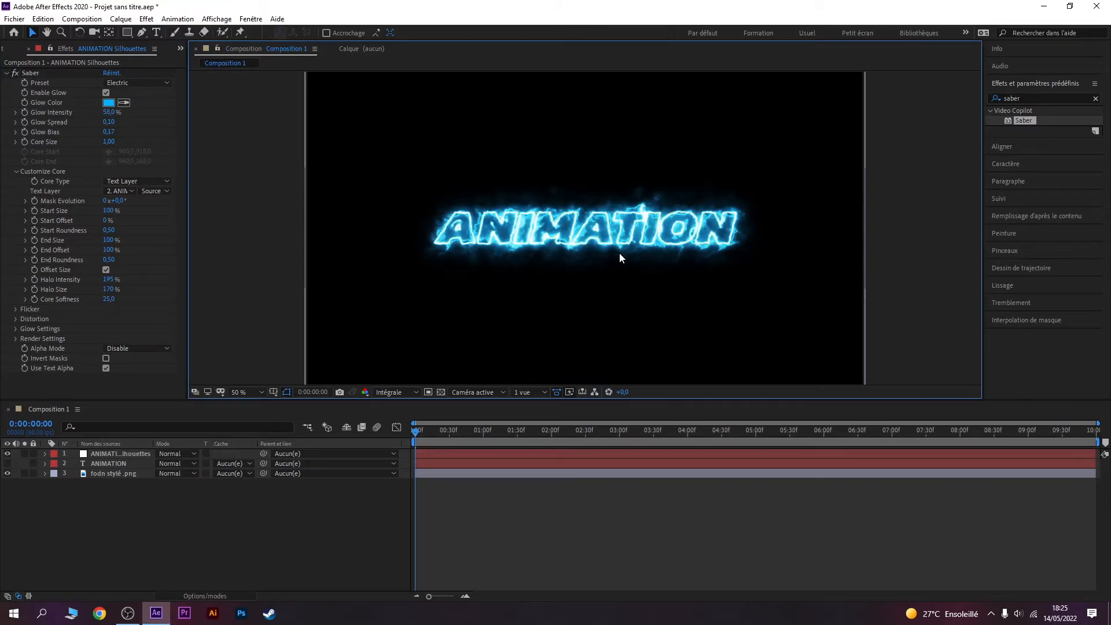
Try the Fire preset on the Saber effect with its glow intensity reduced to 13 %.
click(131, 82)
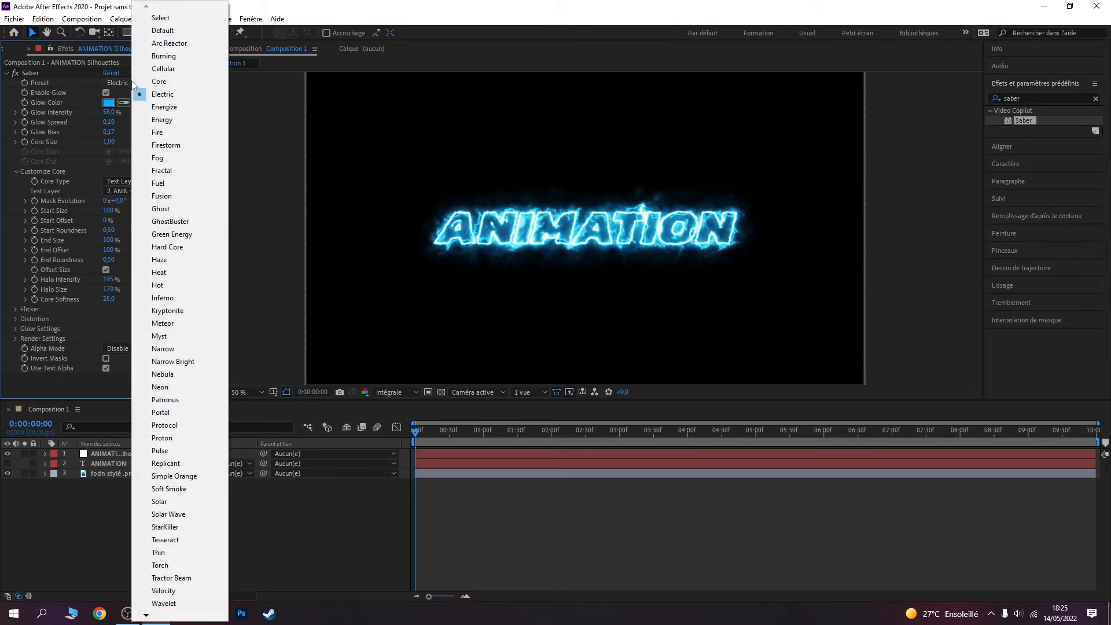
mouse_move(165, 618)
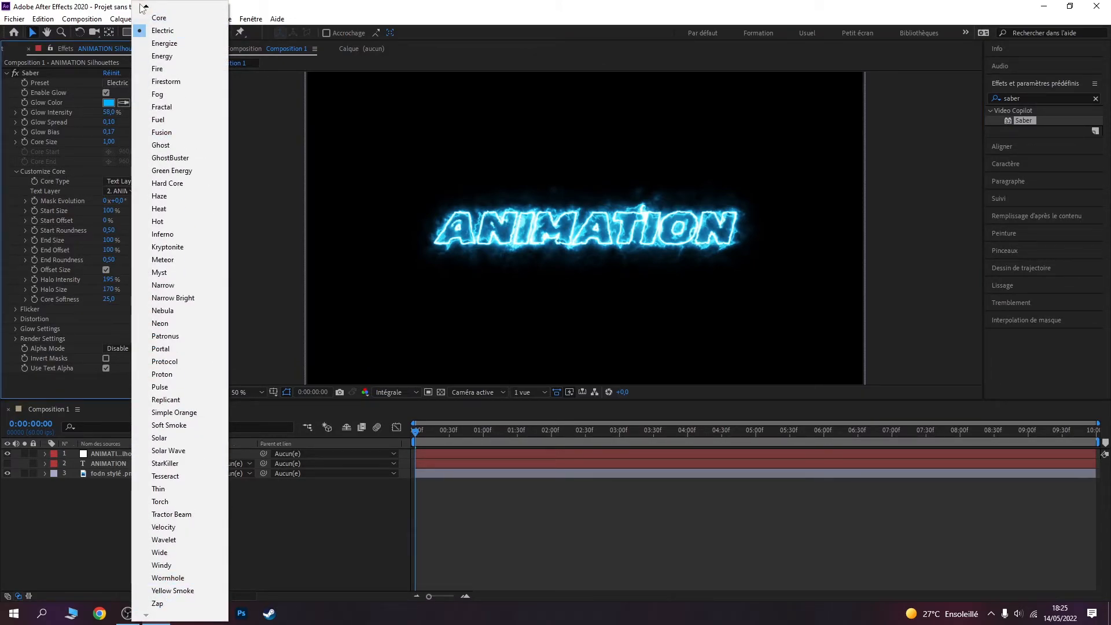
scroll(185, 139, up, 4)
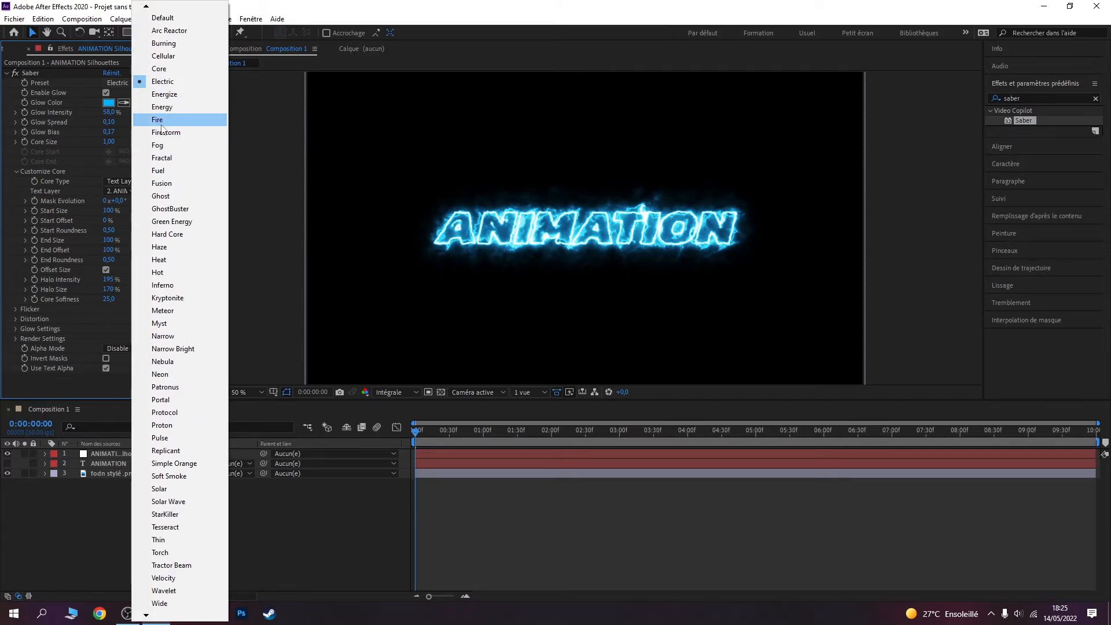
click(168, 120)
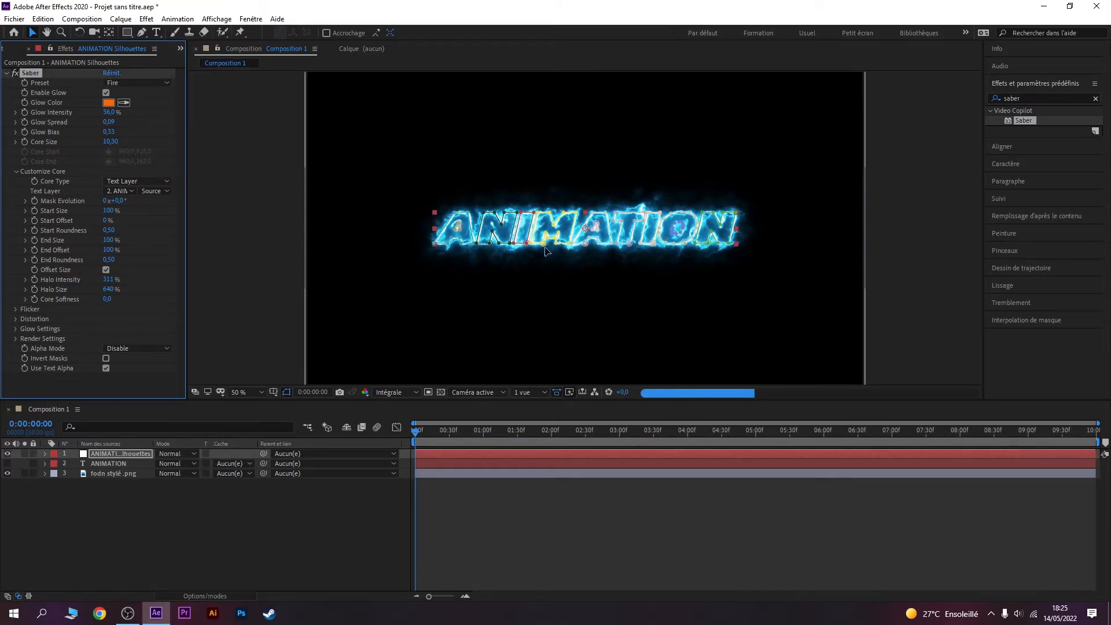
click(986, 234)
click(924, 232)
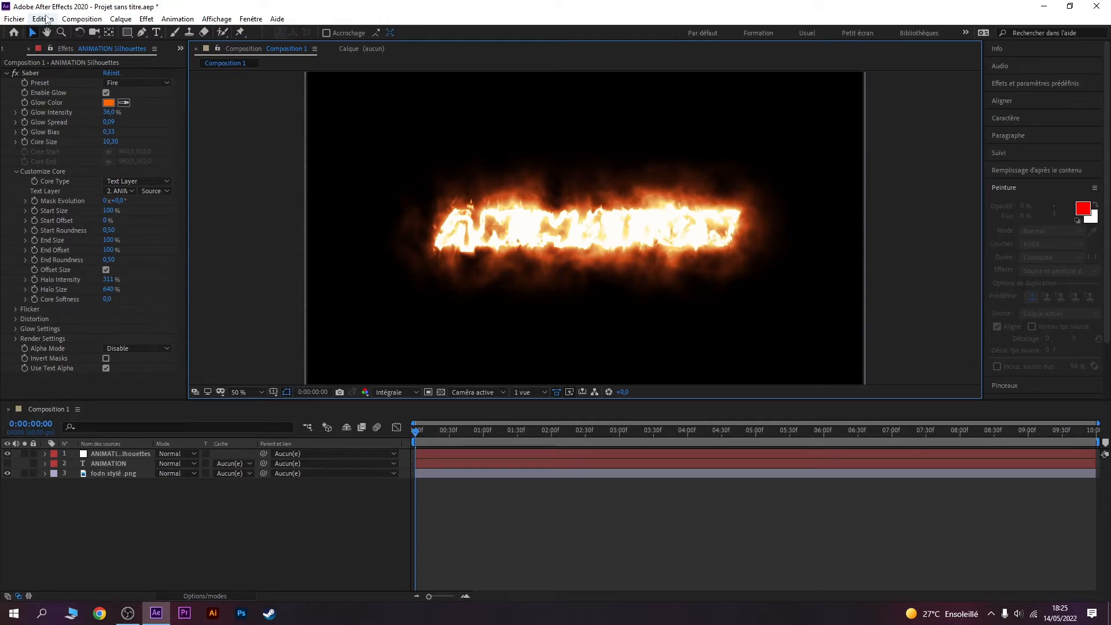
drag(108, 112, 97, 112)
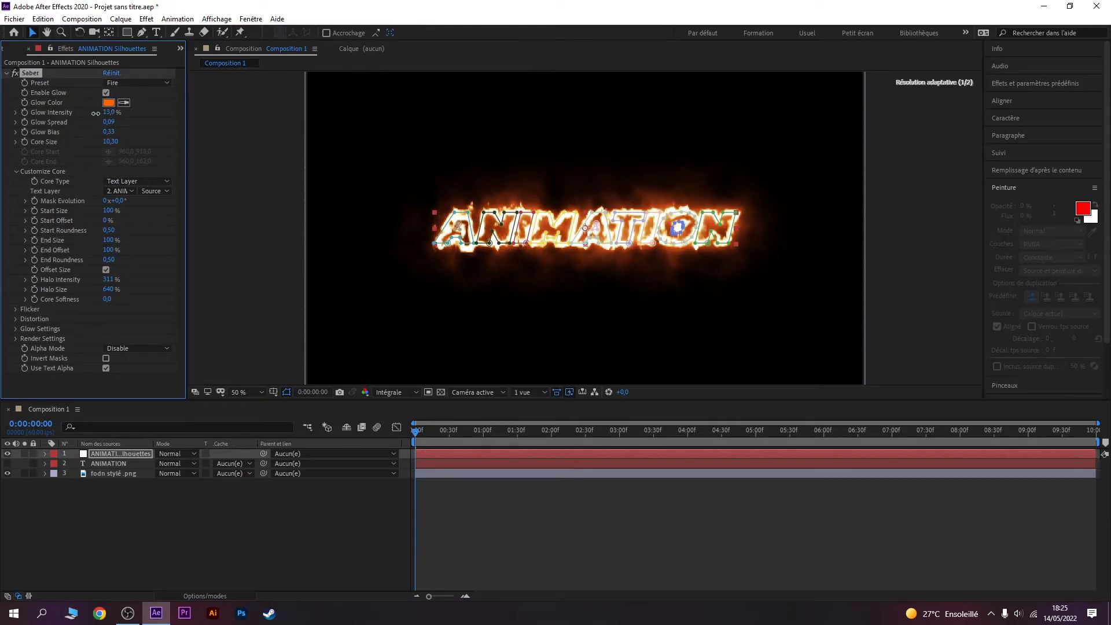
click(895, 170)
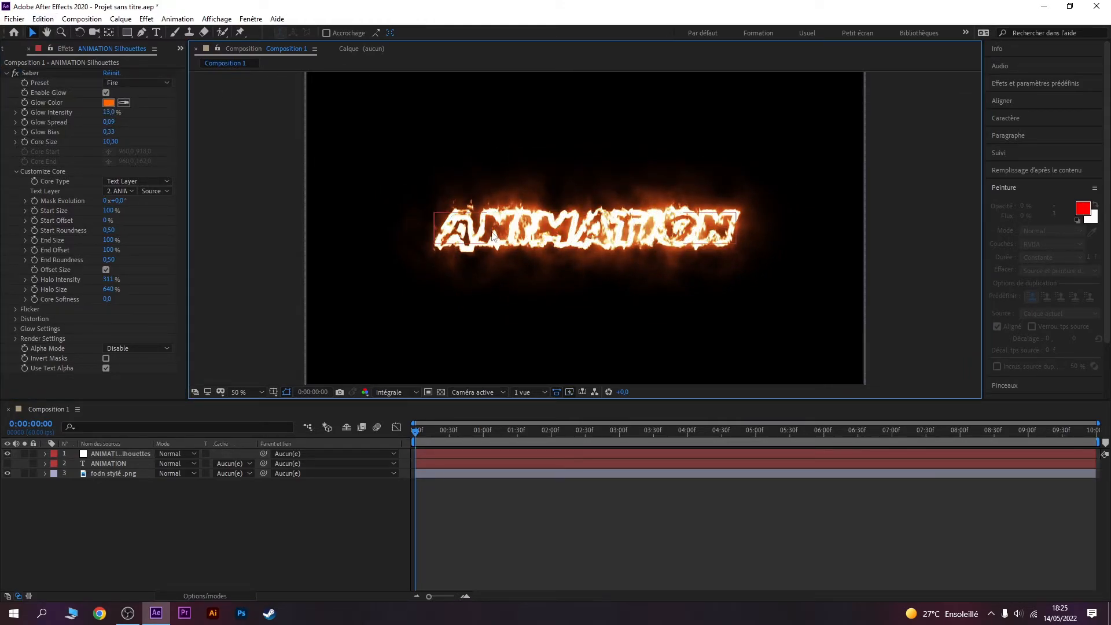
Switch the Saber preset back to Electric and deselect the layer.
click(138, 83)
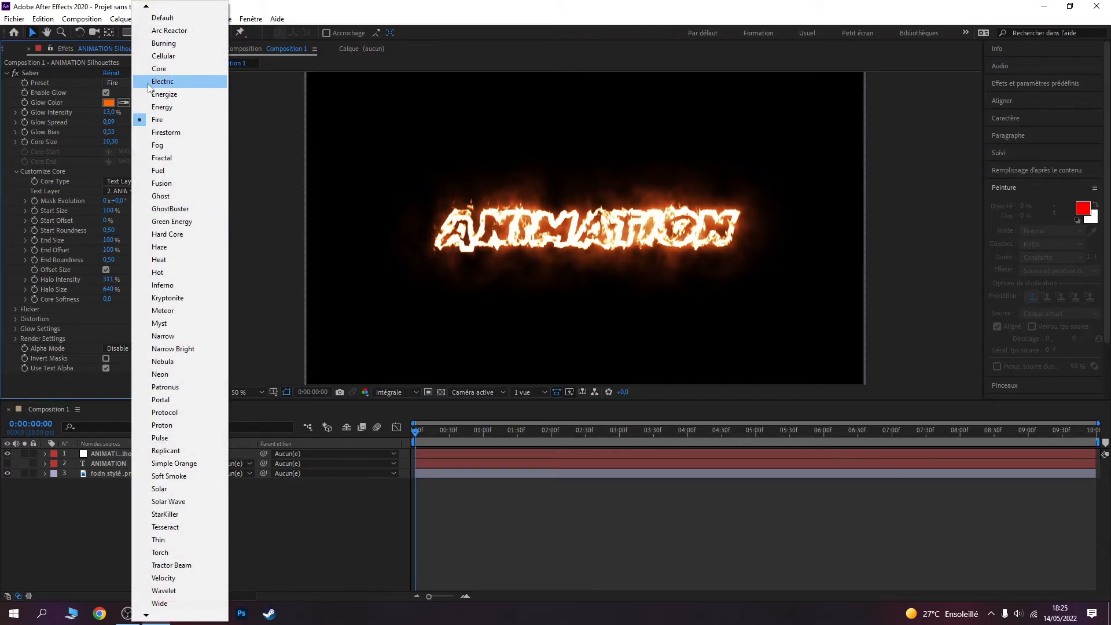
click(184, 85)
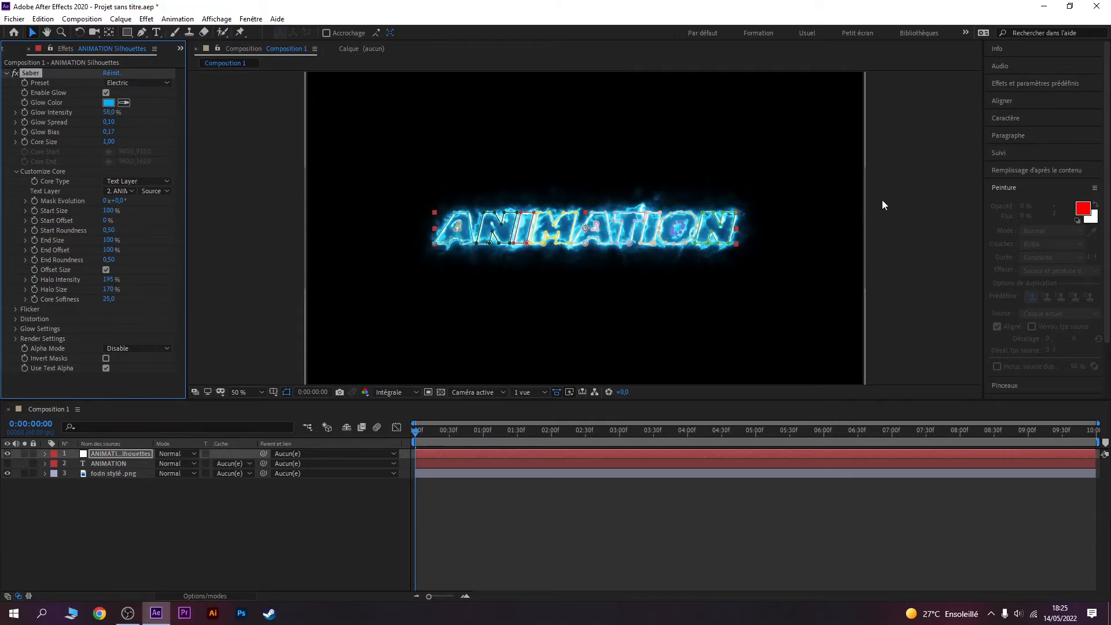
click(894, 192)
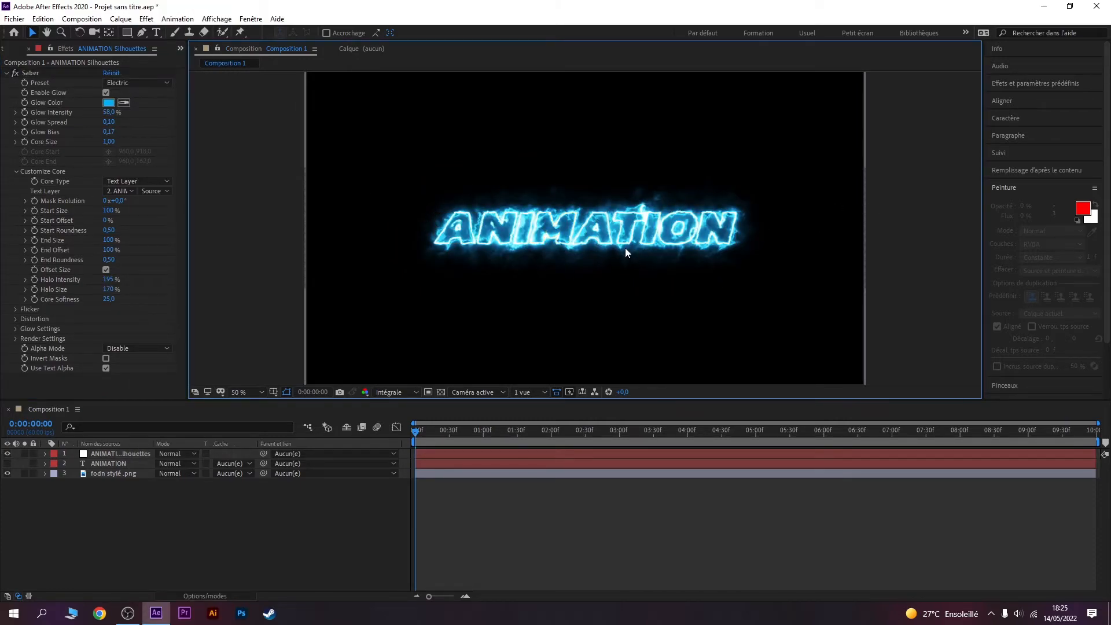
Change the Saber glow colour to turquoise, keeping the Electric preset's glow intensity of 58 %.
click(109, 103)
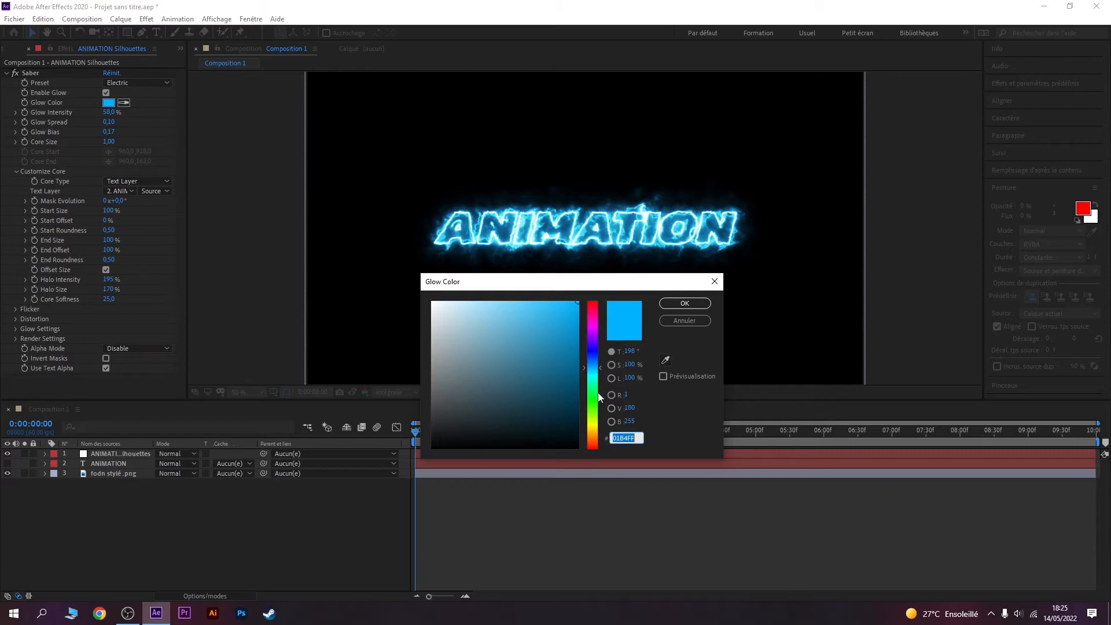
mouse_move(599, 397)
mouse_down()
mouse_move(595, 355)
mouse_move(596, 380)
mouse_up()
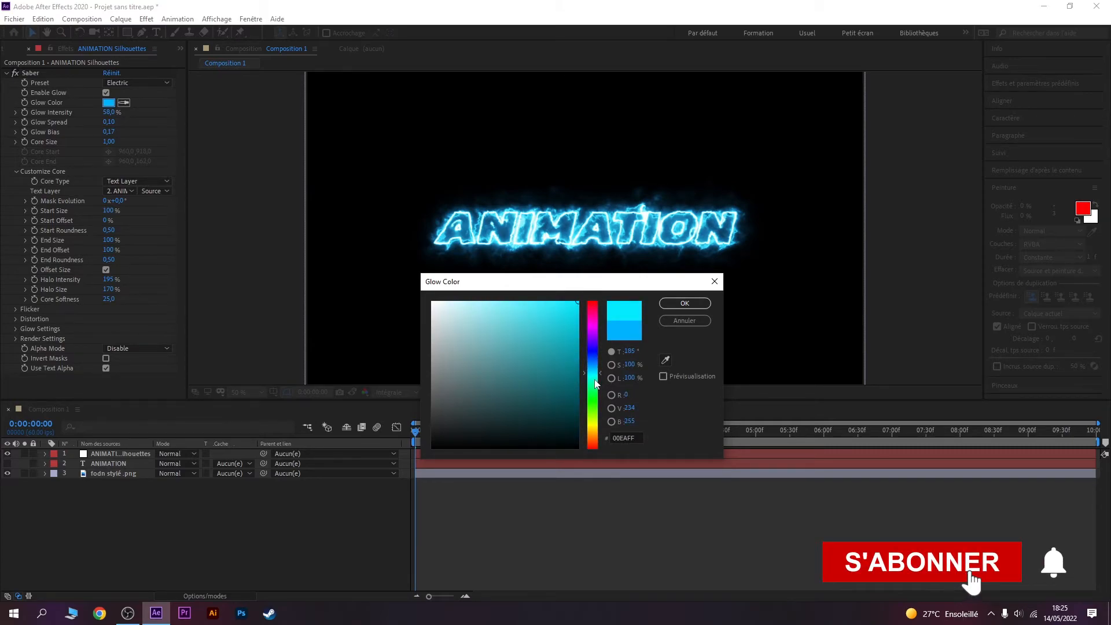
click(685, 303)
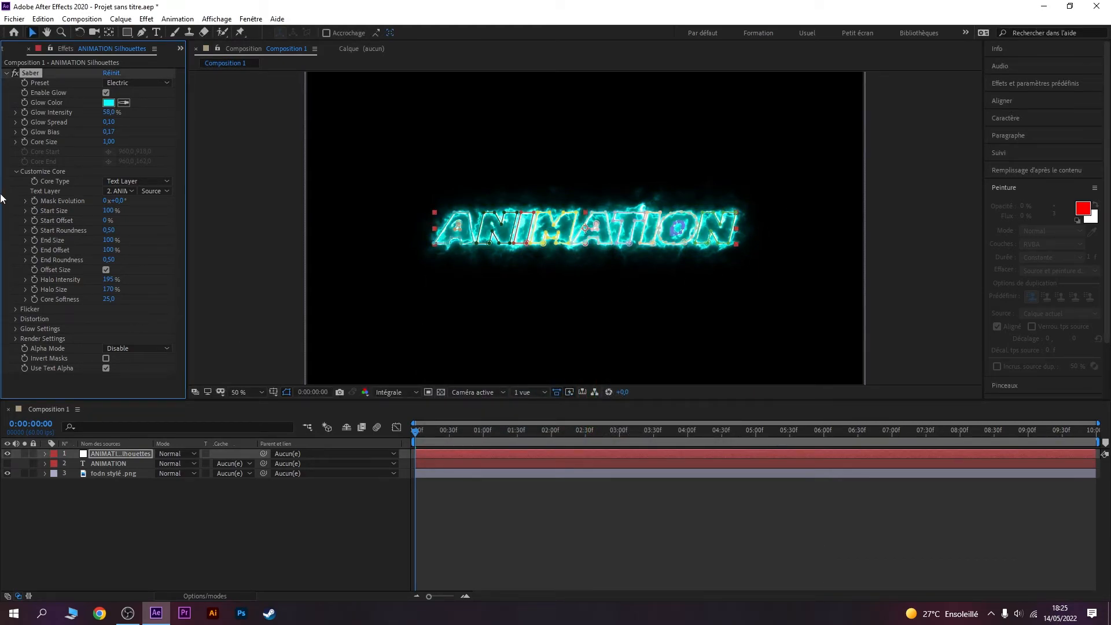
drag(109, 112, 108, 112)
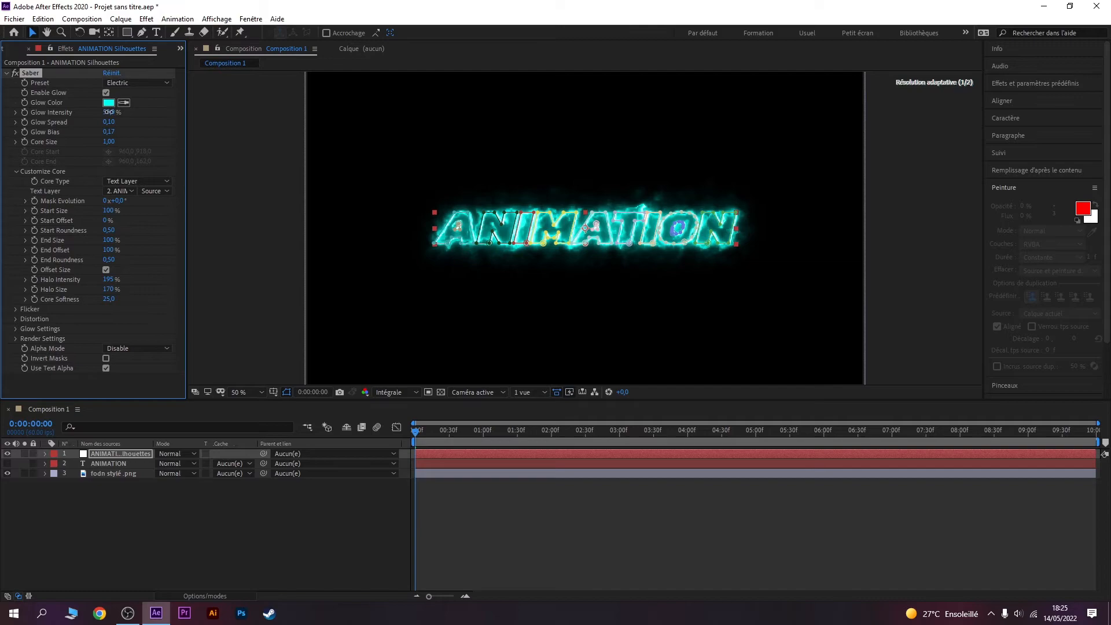
click(934, 175)
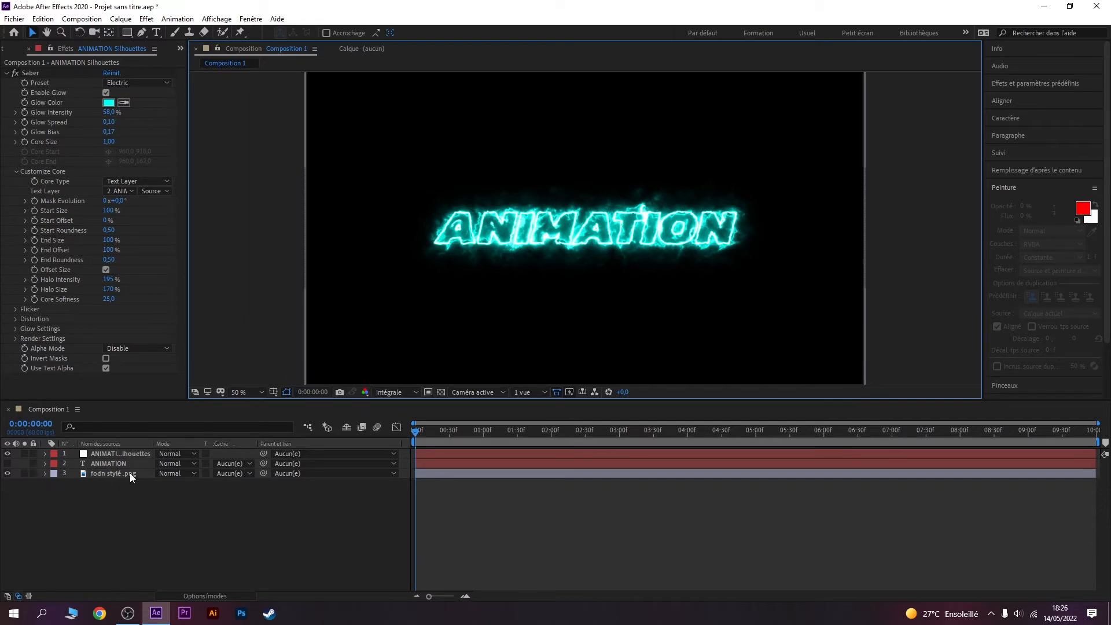
Toggle the visibility of the ANIMATION Silhouettes layer off and on to compare it with the background.
click(7, 454)
click(7, 454)
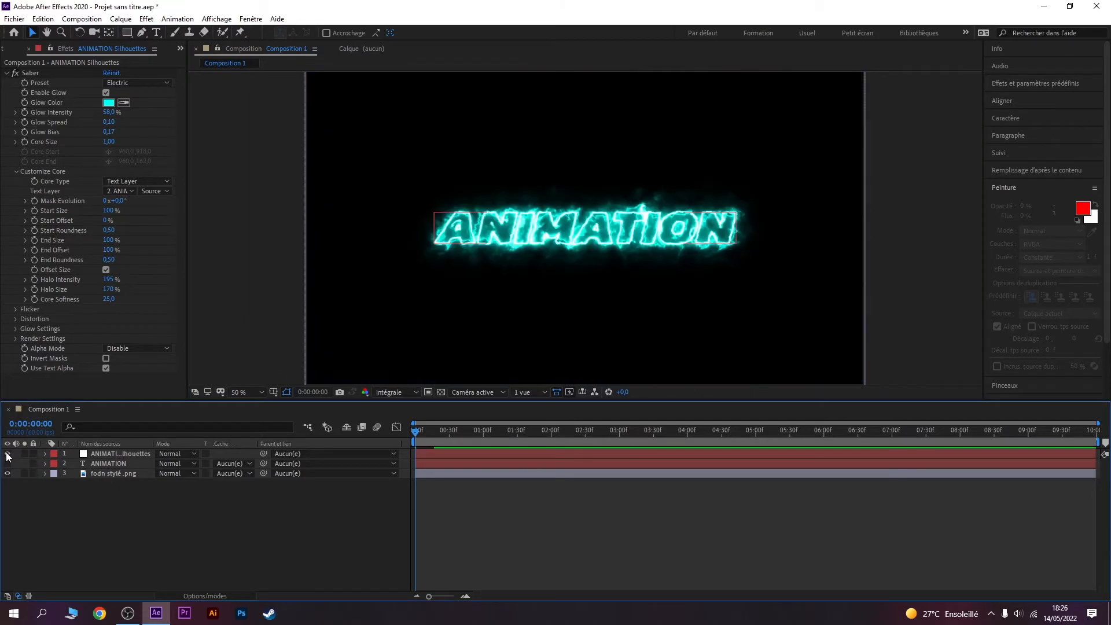
click(7, 454)
click(7, 454)
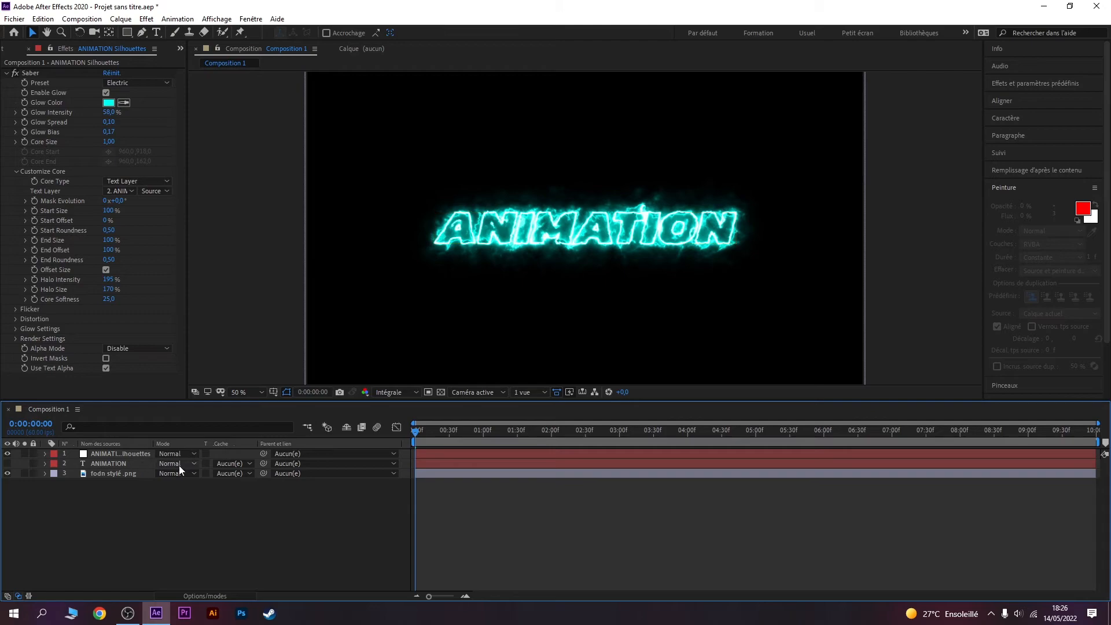
Set the blending mode of the ANIMATION Silhouettes layer to Addition.
click(121, 453)
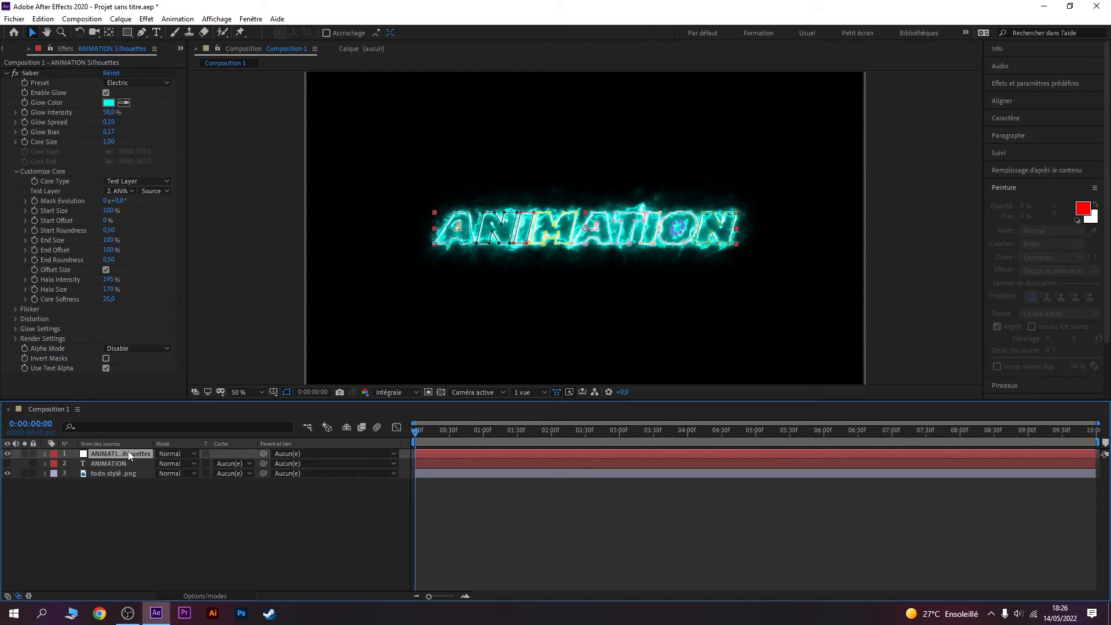
click(169, 454)
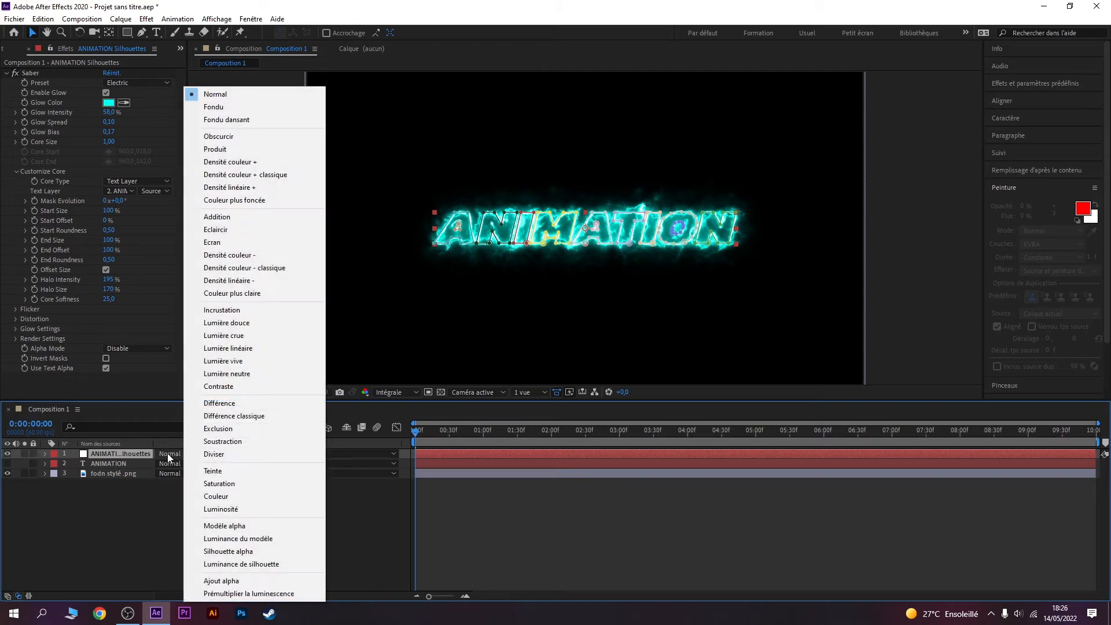
click(223, 223)
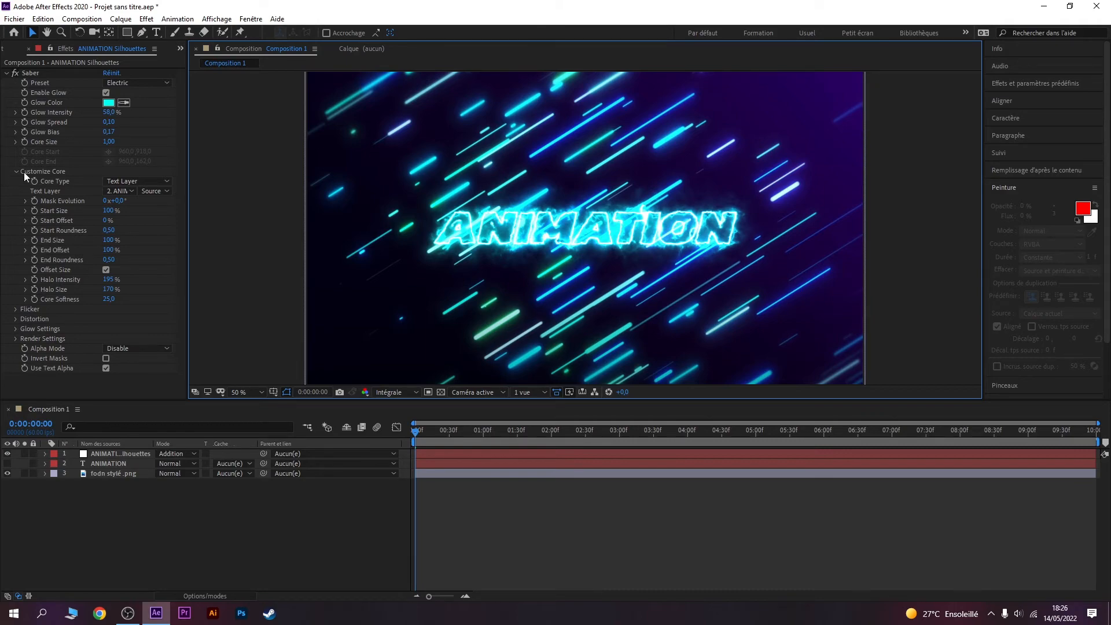
Enable keyframing for Saber's Start Offset at 0:00:00:00 and set its value to 100 %.
click(416, 431)
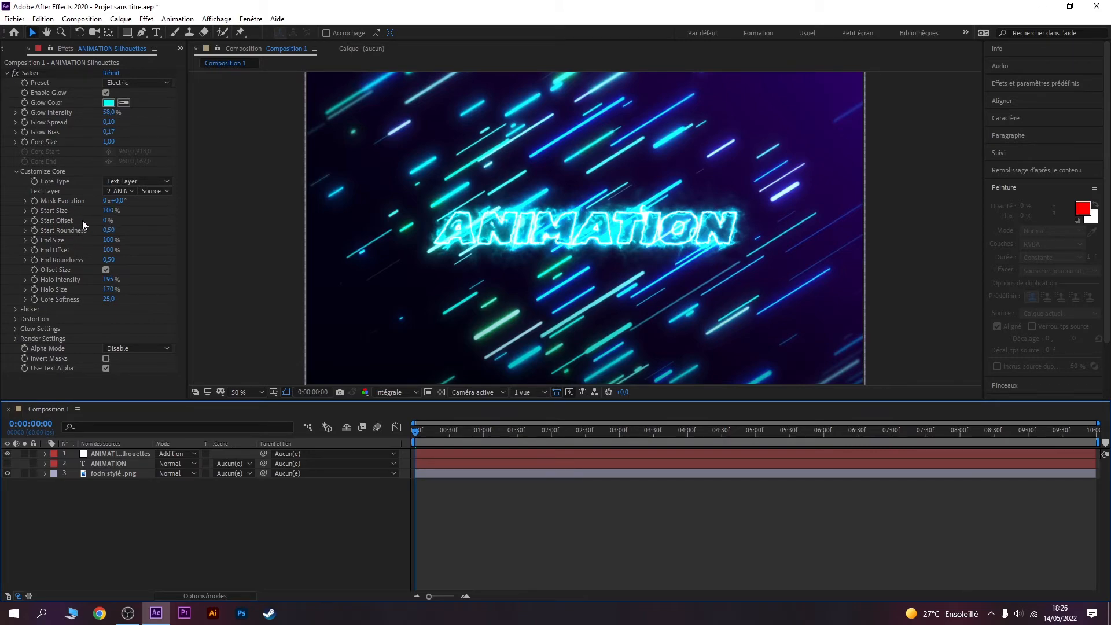
drag(106, 221, 206, 220)
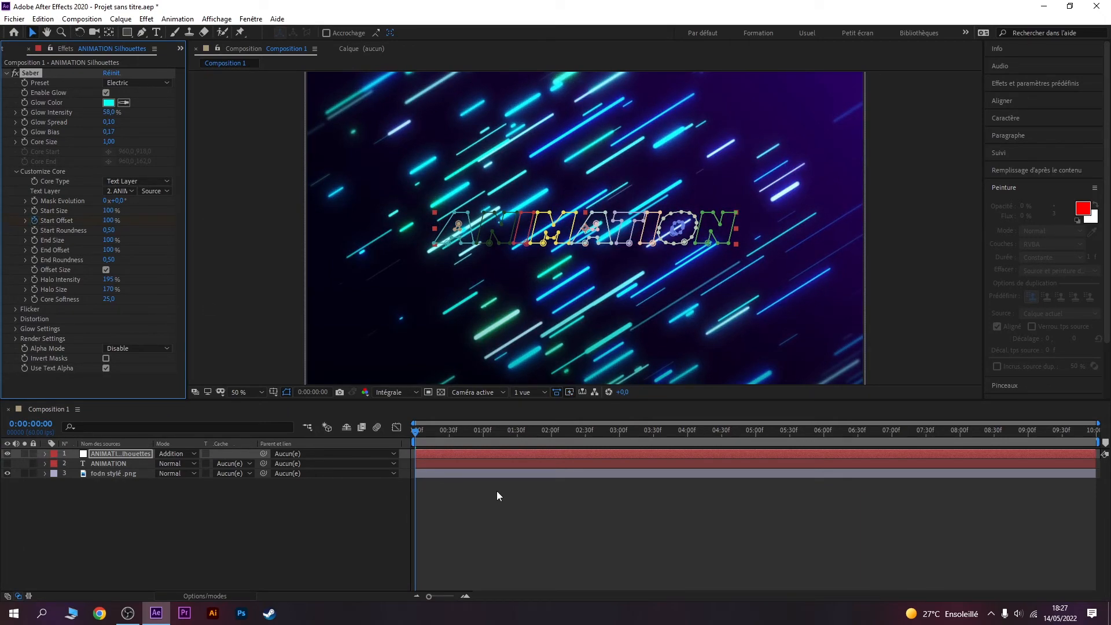
Add a second Start Offset keyframe of 0 % at 0:00:01:10.
click(417, 431)
drag(417, 432, 497, 432)
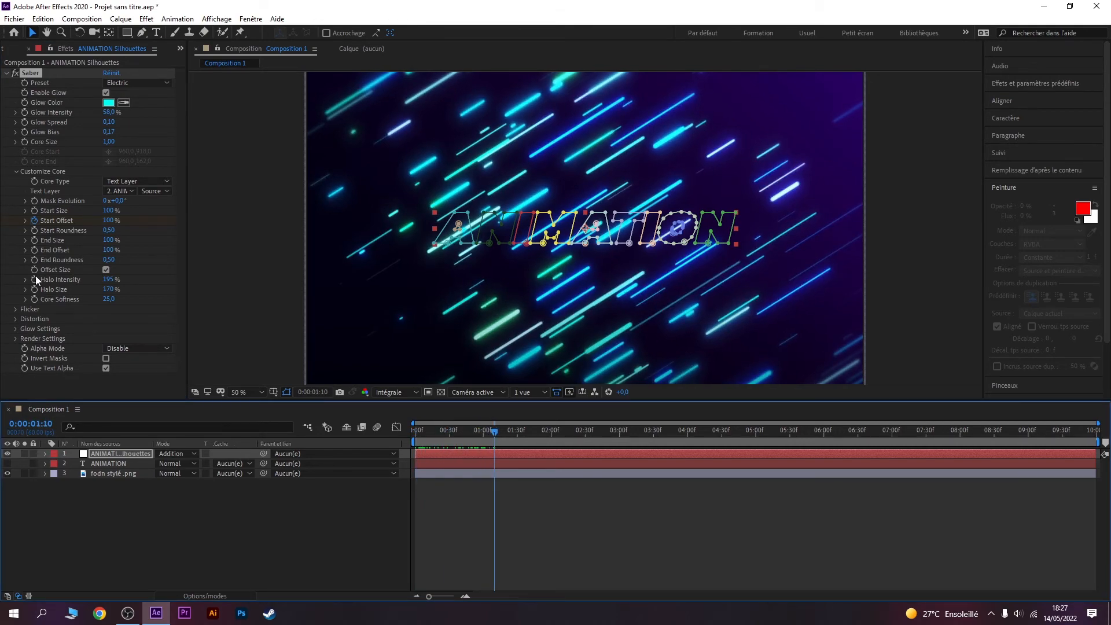
drag(109, 220, 2, 224)
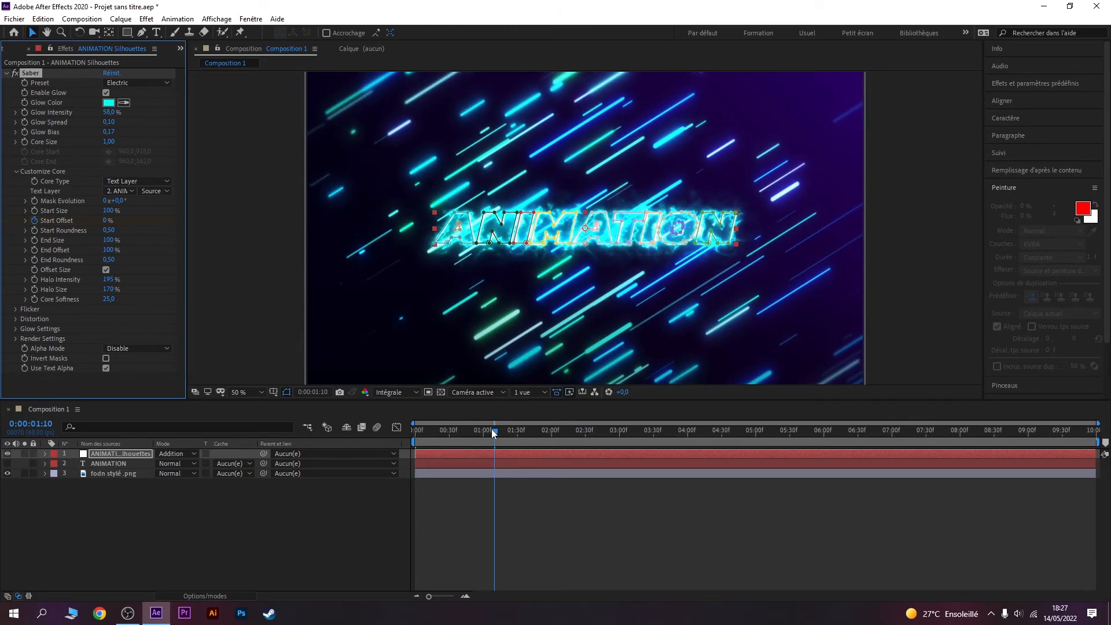
Deselect the ANIMATION Silhouettes layer and preview the electric text reveal from 0:00:00:00.
drag(492, 431, 415, 431)
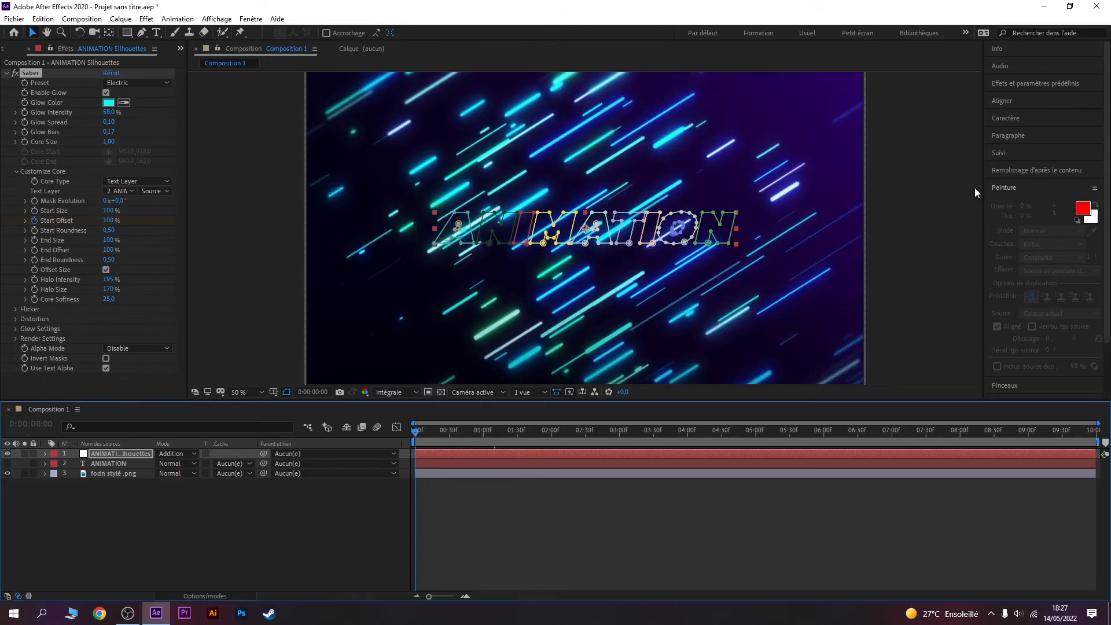
click(902, 214)
key(space)
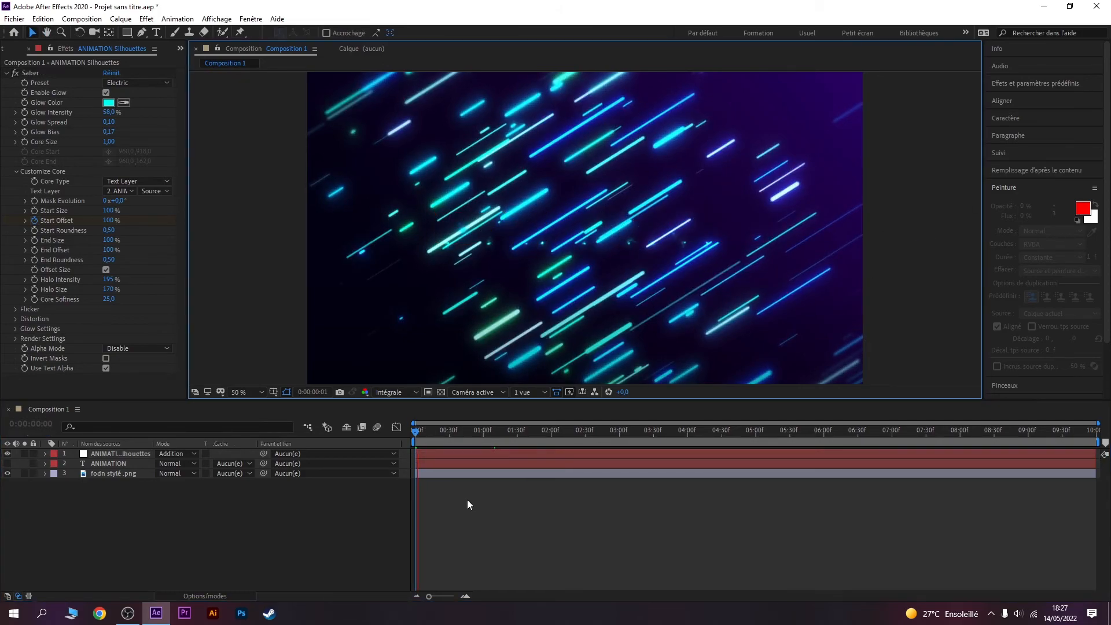
key(space)
mouse_move(418, 432)
mouse_down()
mouse_move(554, 433)
mouse_move(372, 429)
mouse_up()
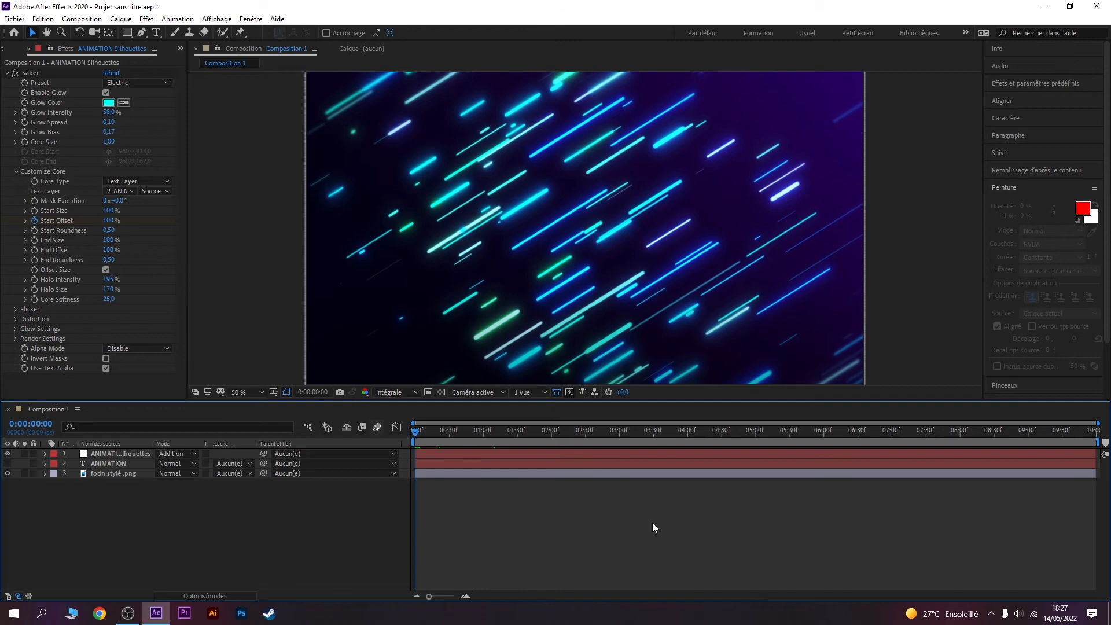
Shorten the composition's work area to about the first two seconds and play back the text reveal.
key(space)
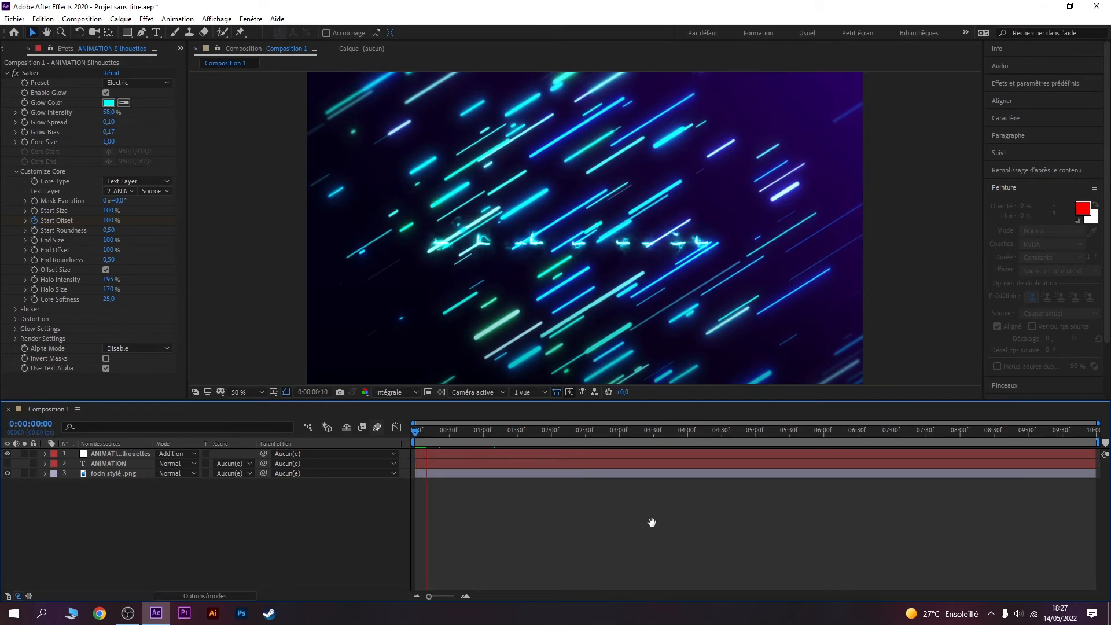
key(space)
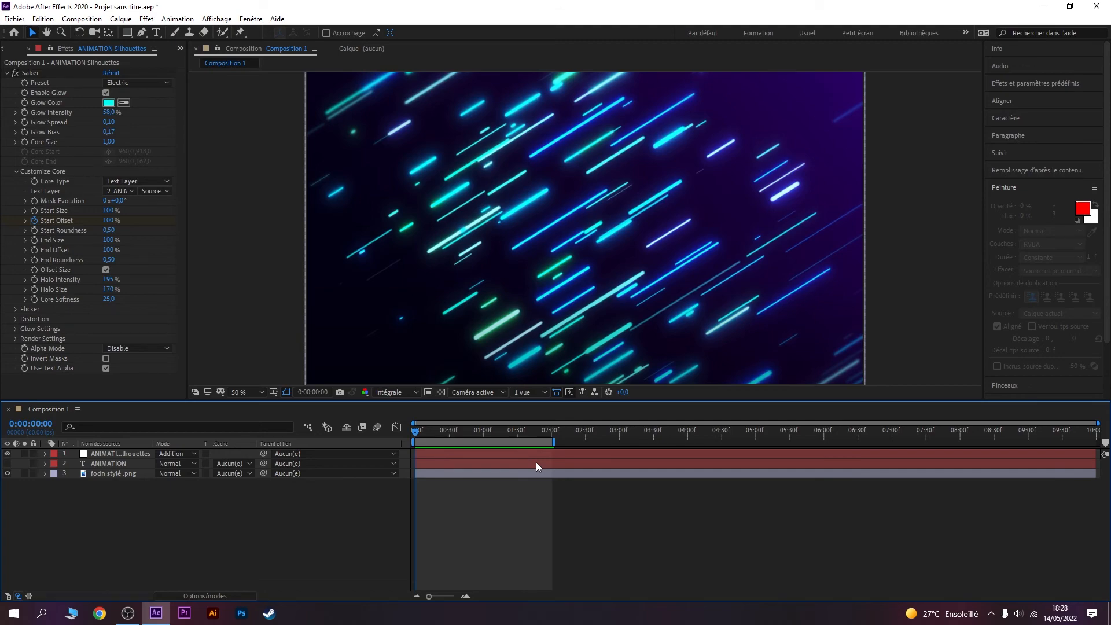
key(space)
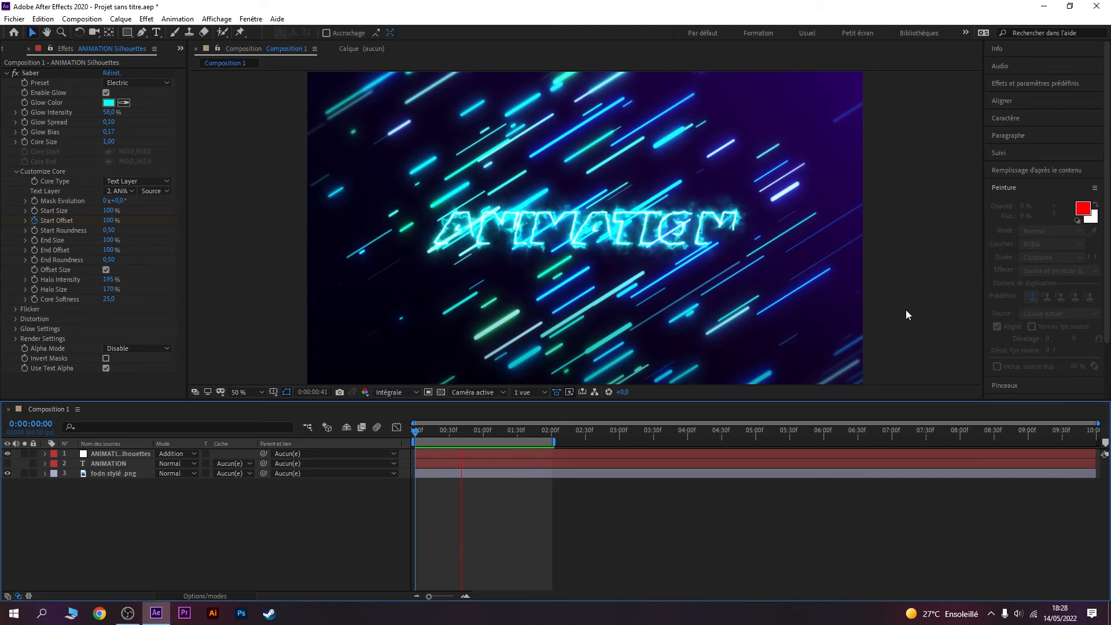